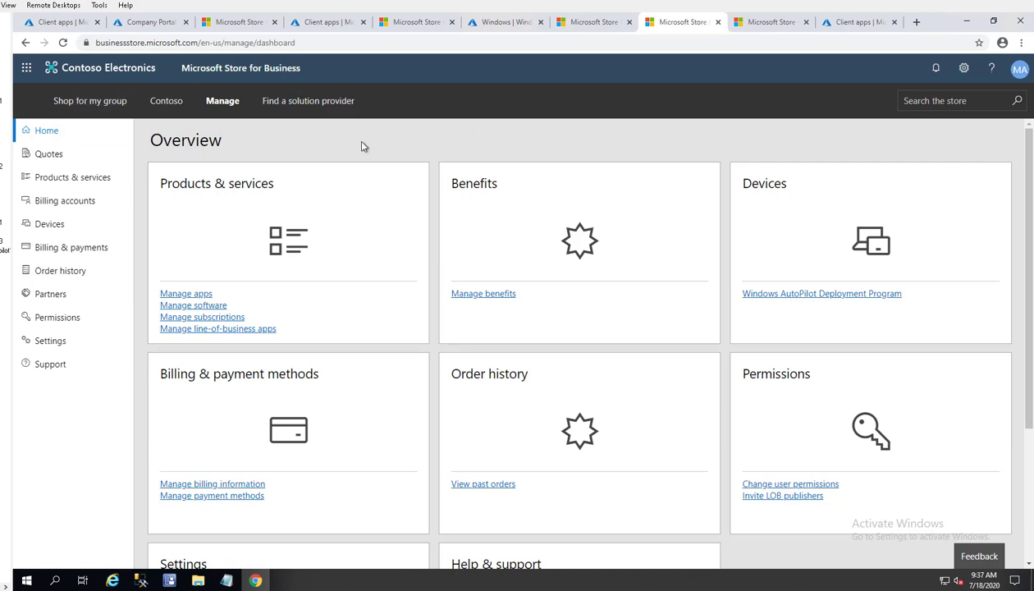
Search the Products & services inventory for "company" and open the store product details of Company Portal.
left_click(69, 180)
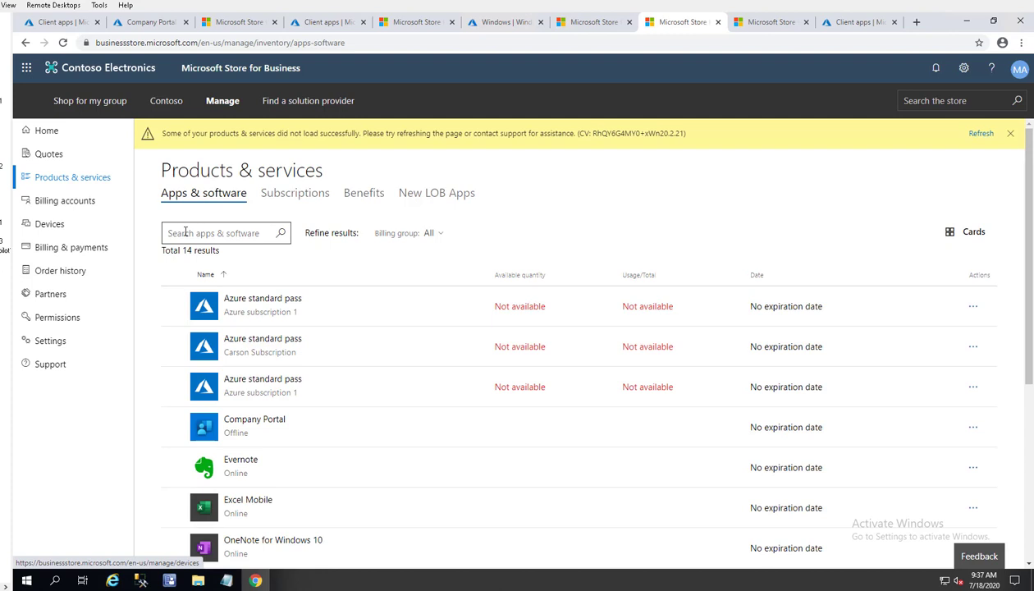
left_click(211, 232)
type("company")
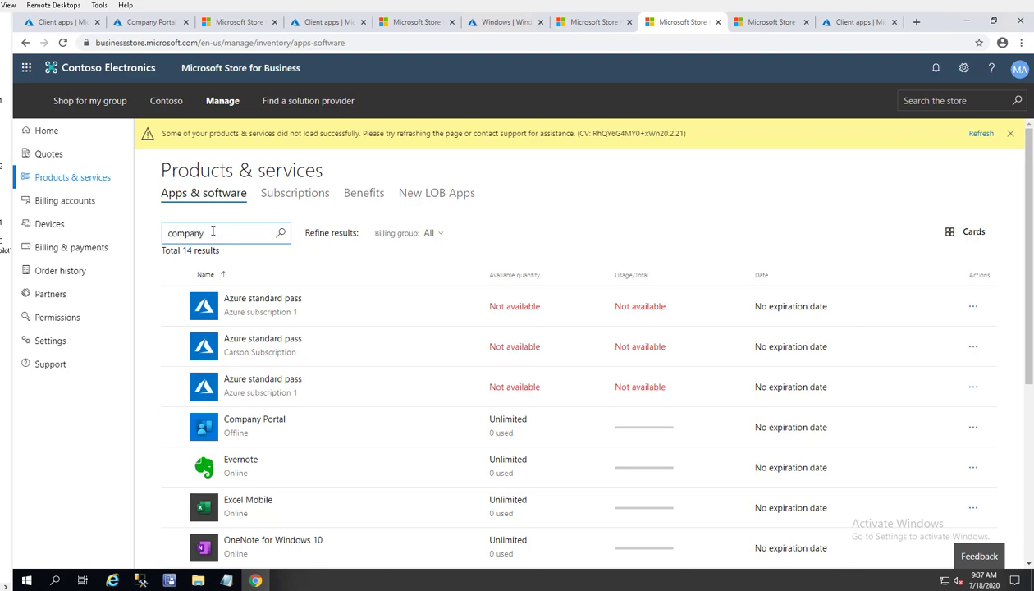
key("Return")
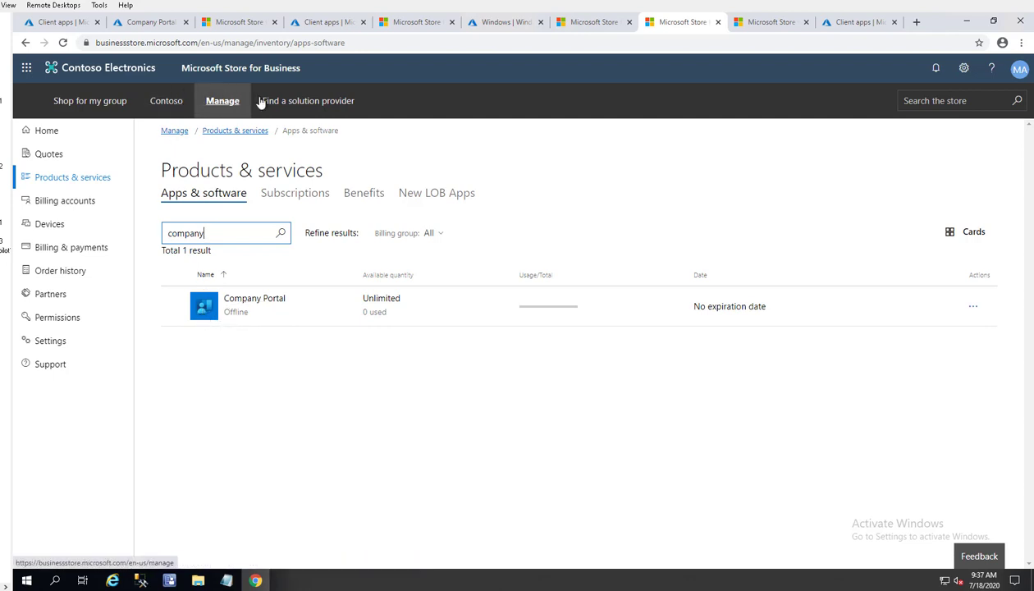
left_click(205, 310)
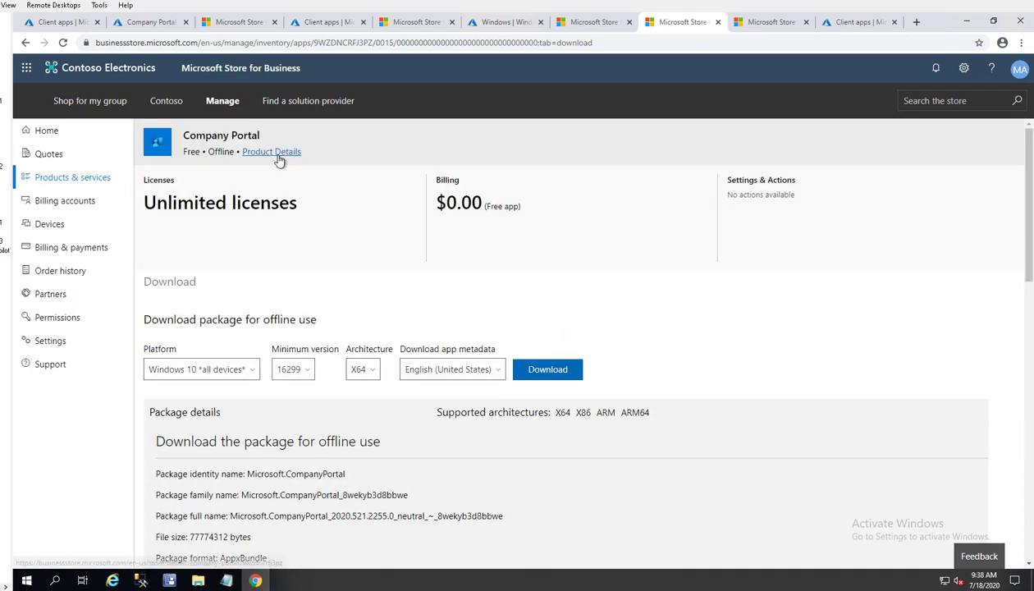
left_click(279, 152)
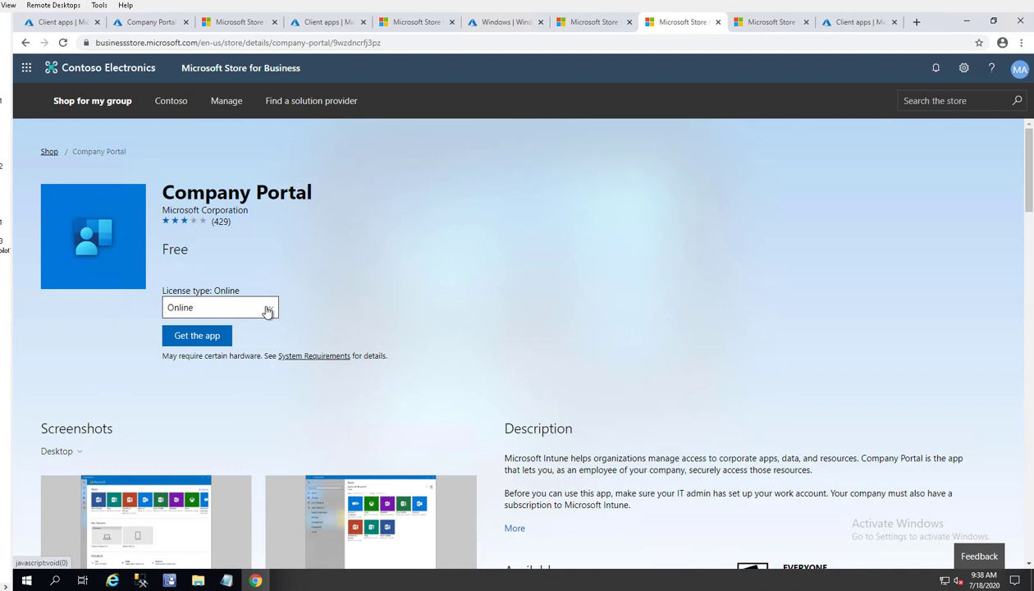
Get the Company Portal app with the Online license type and dismiss the order confirmation.
left_click(267, 310)
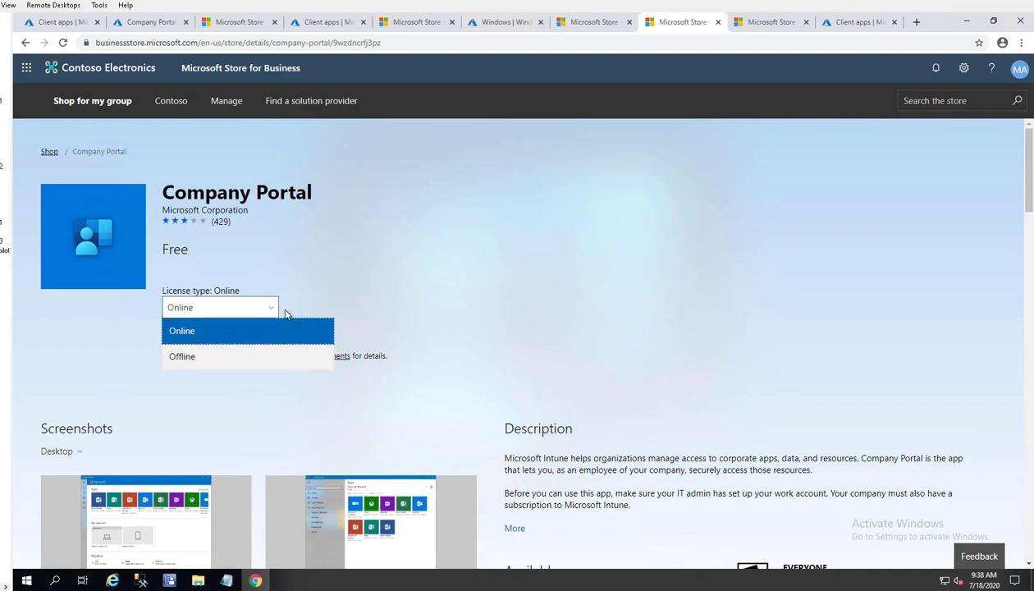
left_click(197, 332)
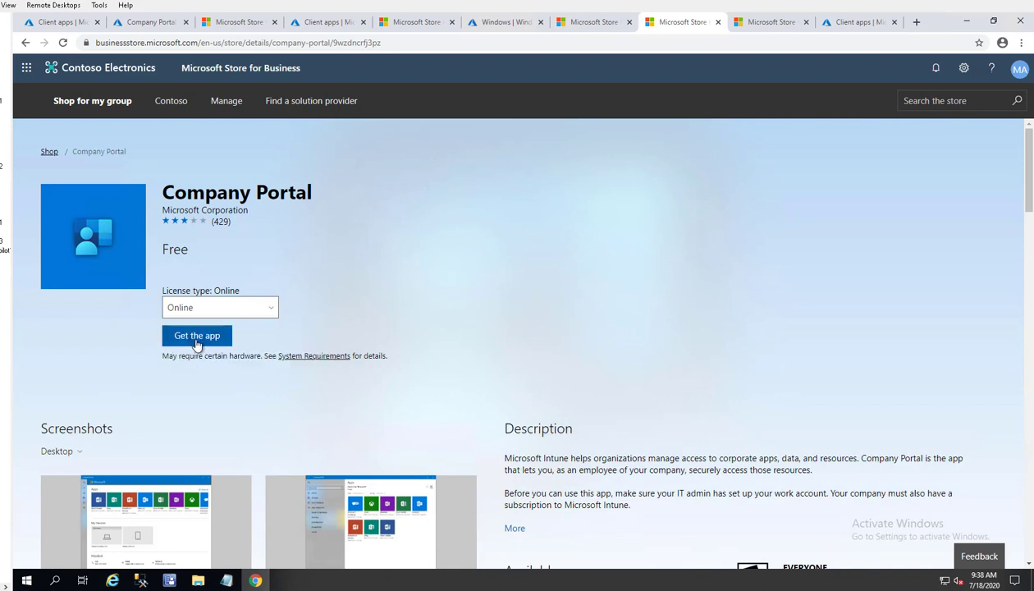
left_click(196, 339)
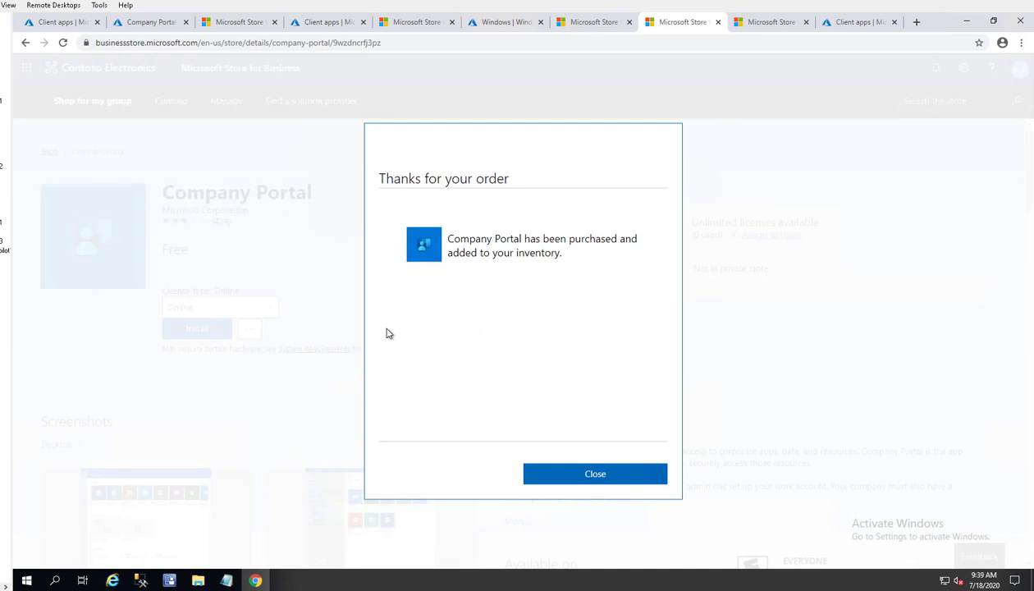
left_click(588, 471)
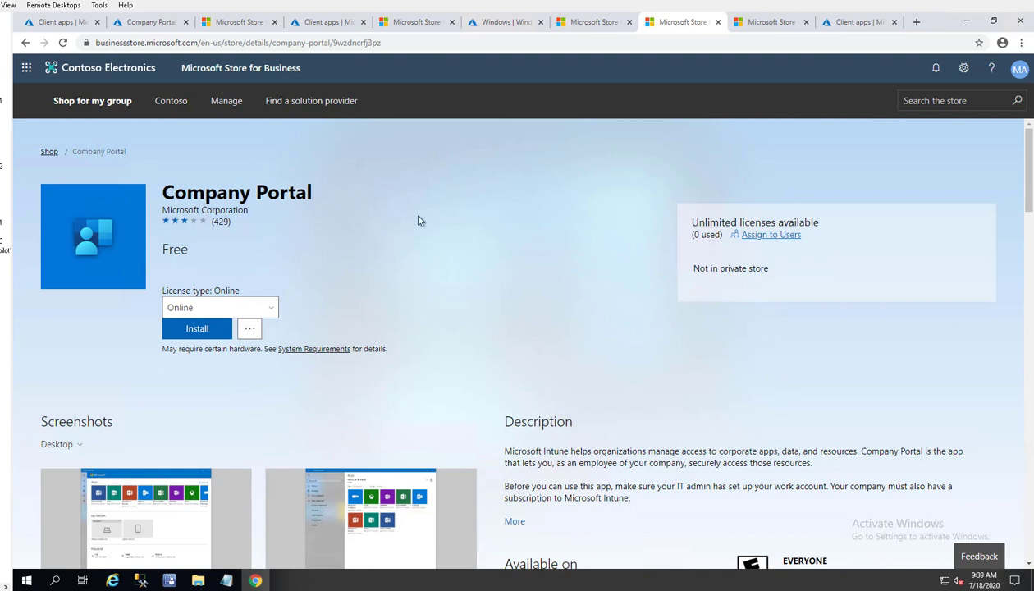
Switch to Intune Client apps in the Azure portal and sync the apps purchased from Microsoft Store for Business.
left_click(322, 25)
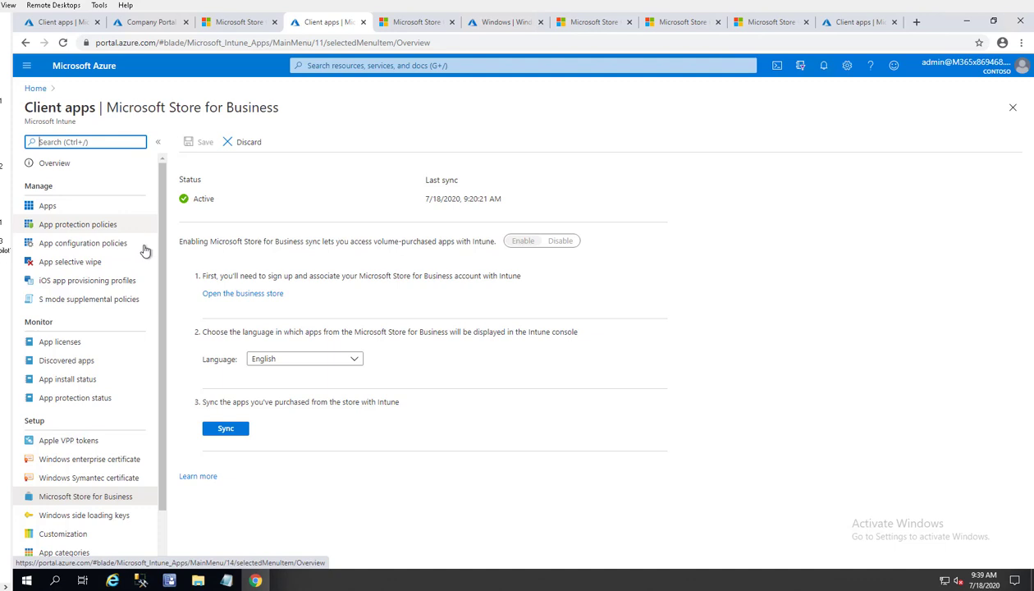
scroll(139, 370, "down", 1)
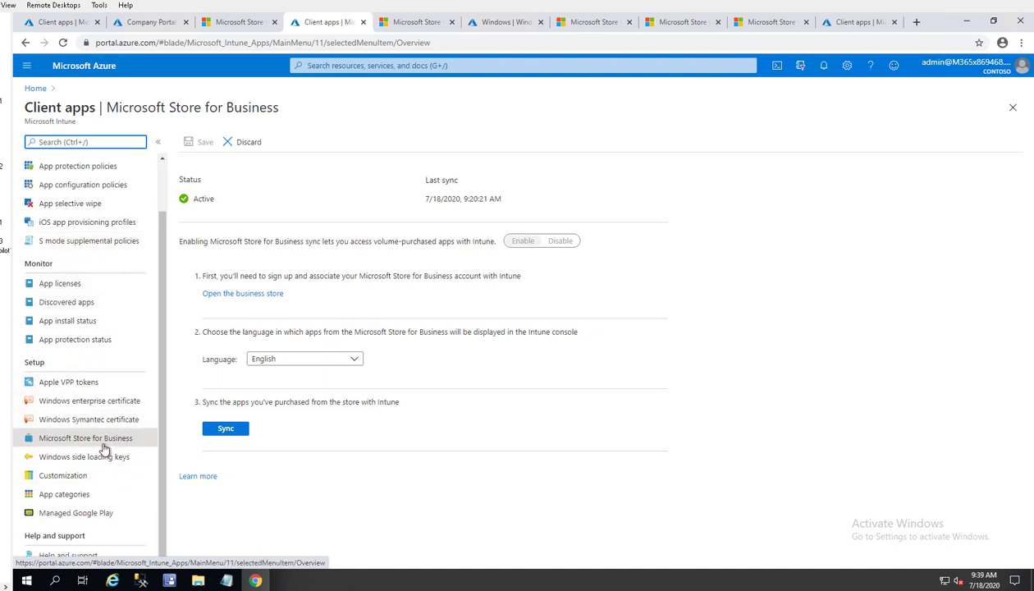
left_click(103, 444)
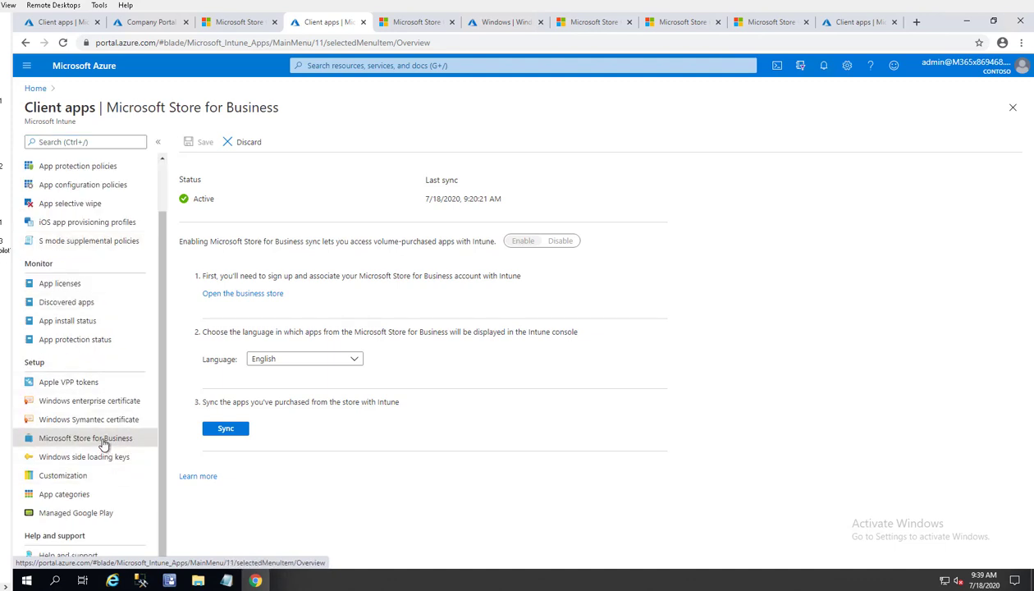
left_click(228, 432)
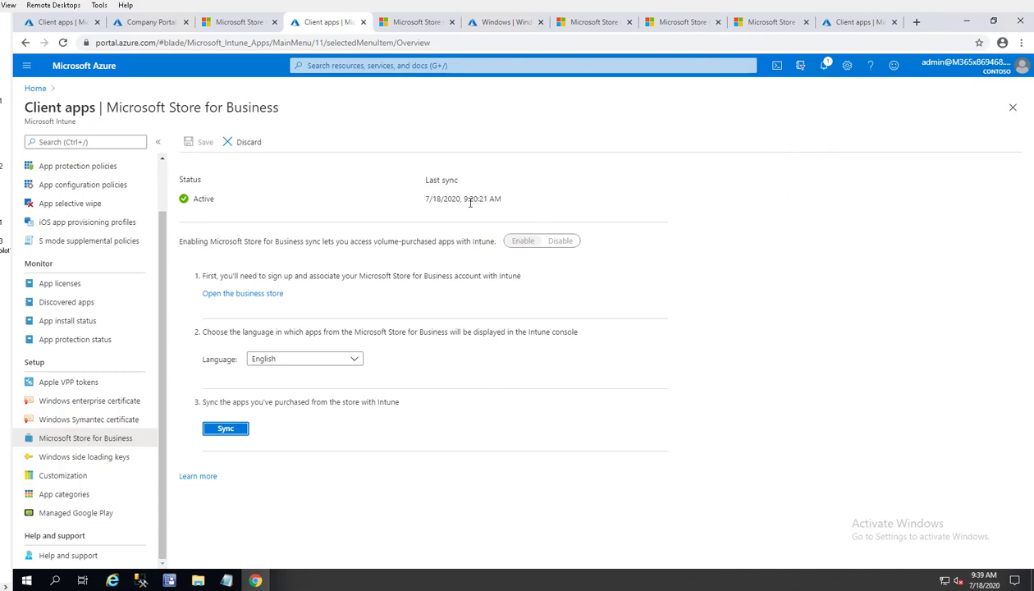
Reload the Microsoft Store for Business page and check the last sync time.
left_click_drag(471, 198, 503, 199)
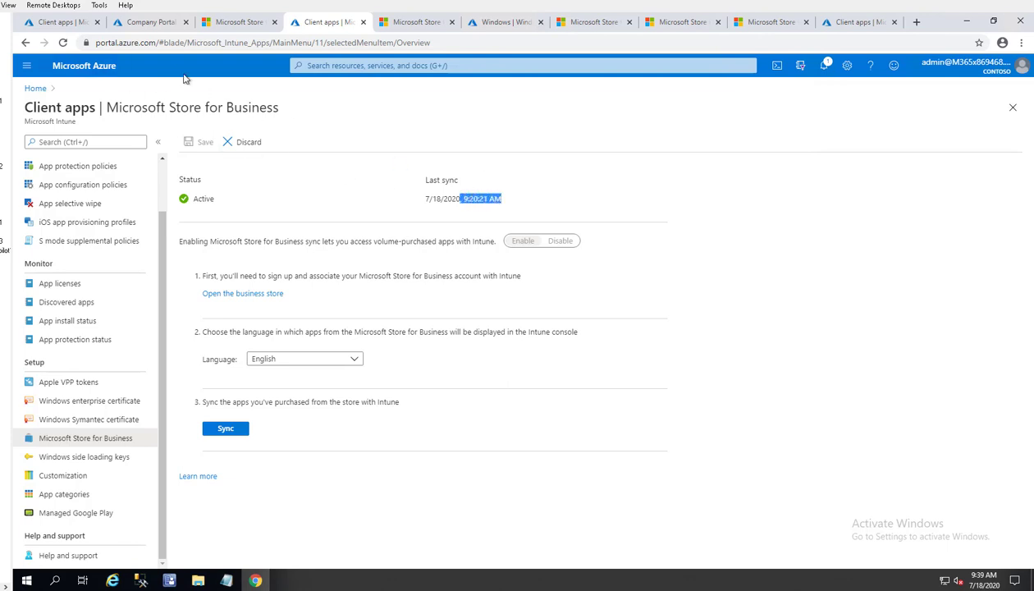
left_click(63, 41)
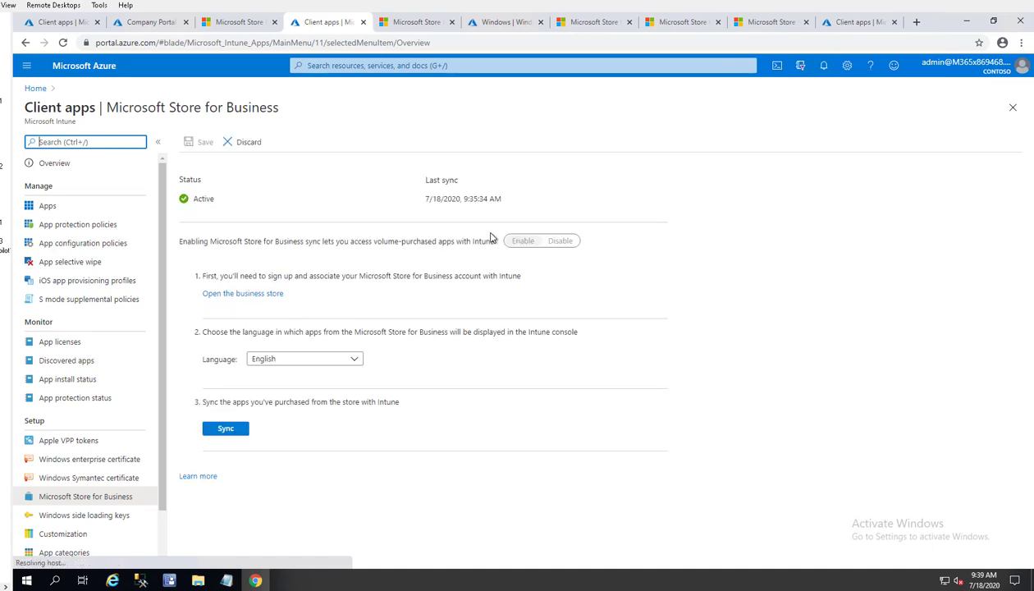
left_click_drag(463, 201, 523, 213)
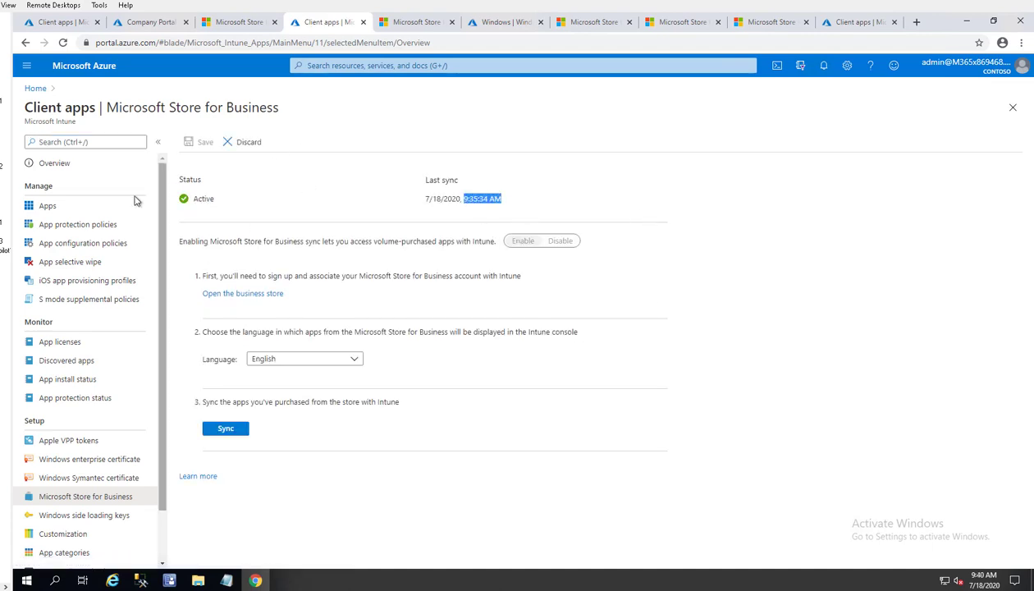
Show the list of all client apps in Intune and look for the synced Company Portal entries.
left_click(56, 209)
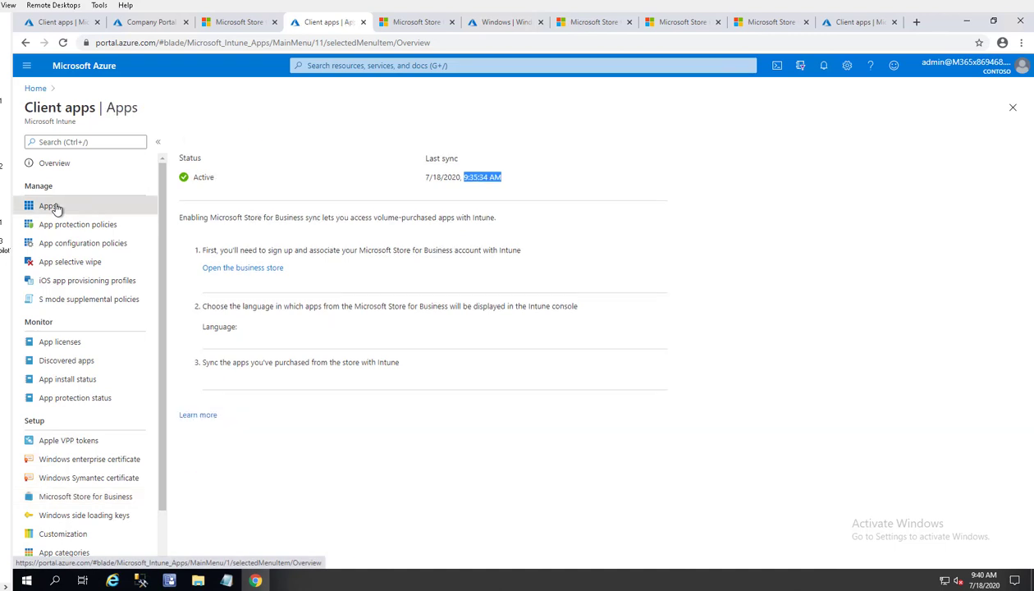
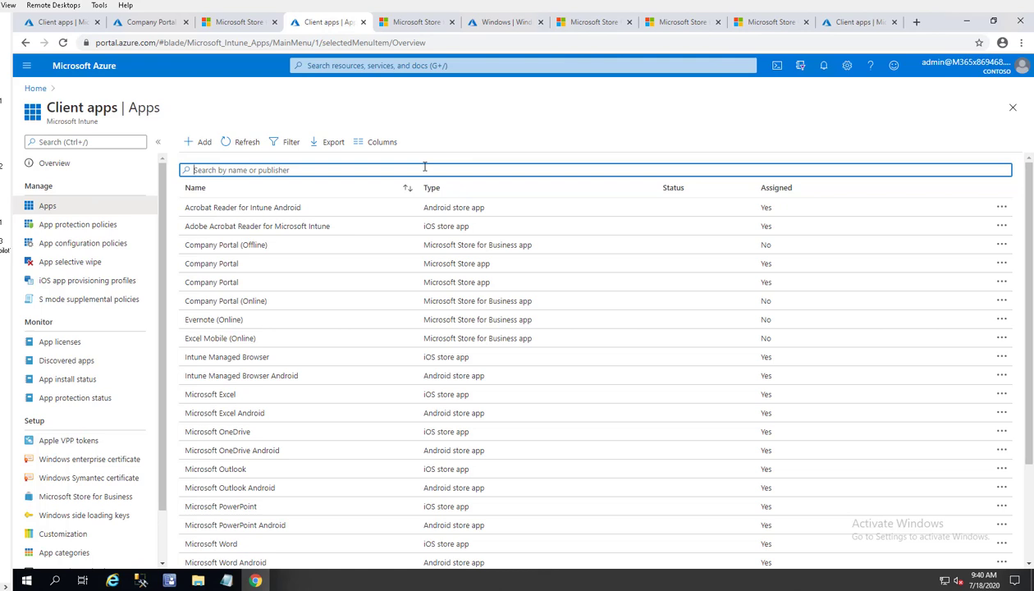
left_click(425, 169)
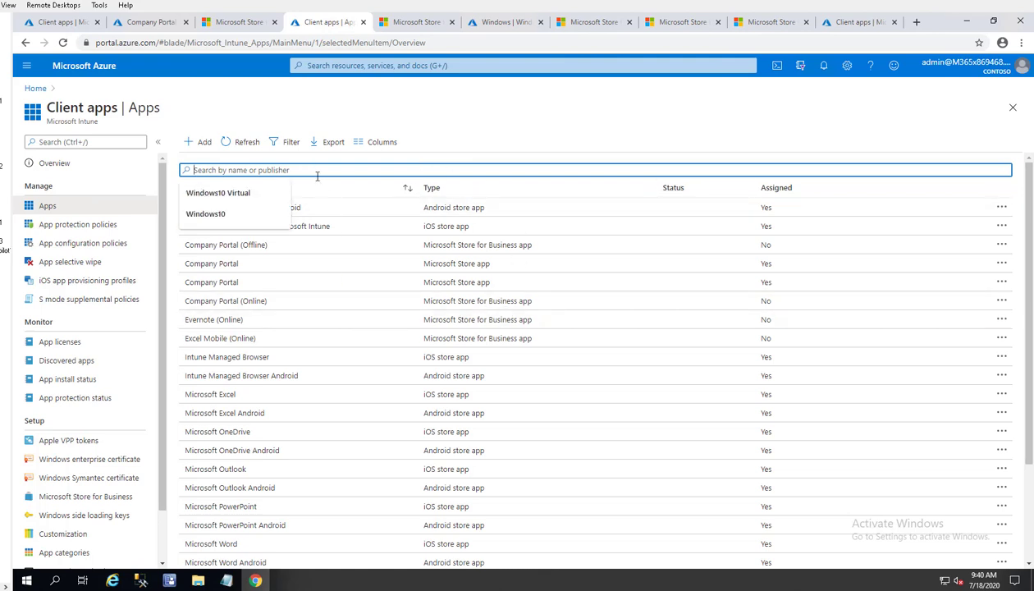
left_click(507, 118)
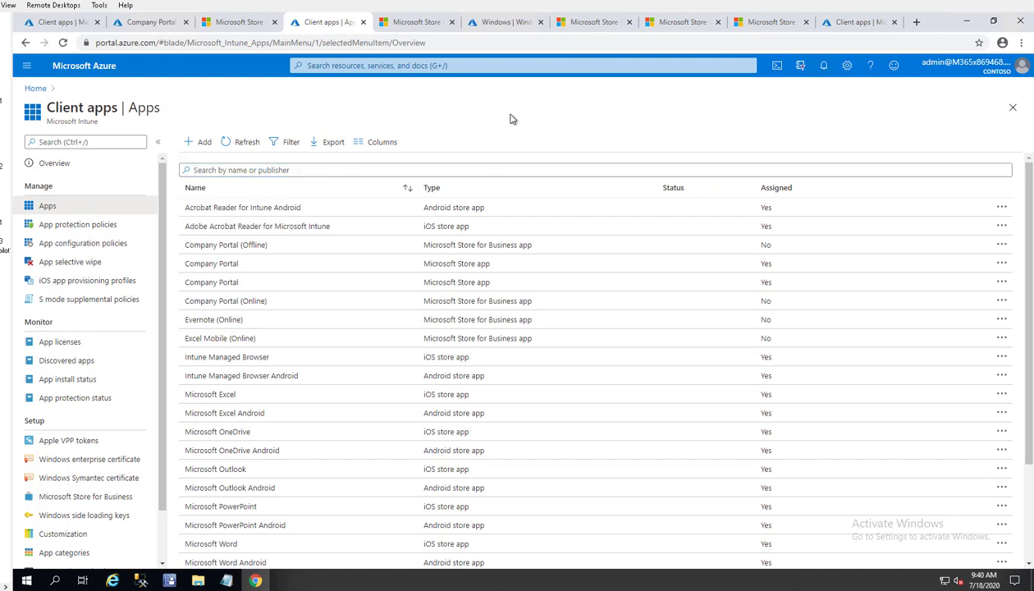
Switch to the Microsoft Endpoint Manager admin center and list the apps for the Windows platform.
left_click(502, 23)
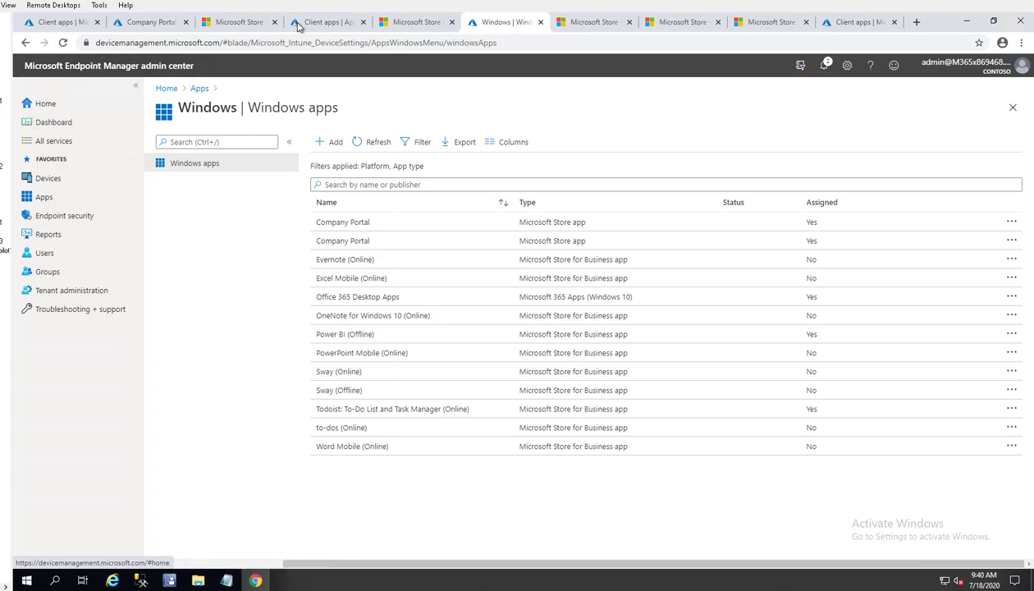
left_click(63, 144)
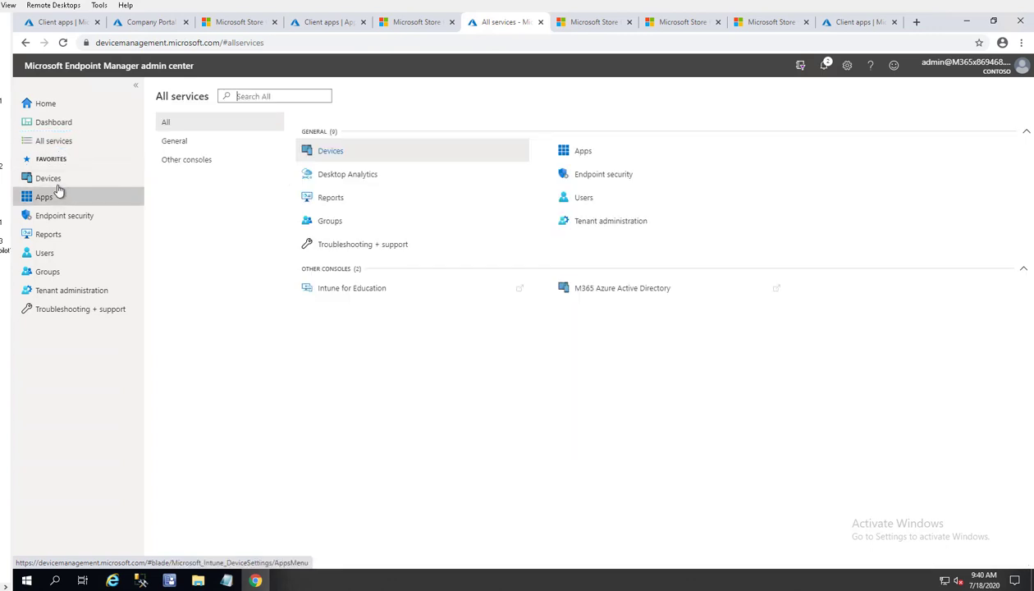
left_click(58, 202)
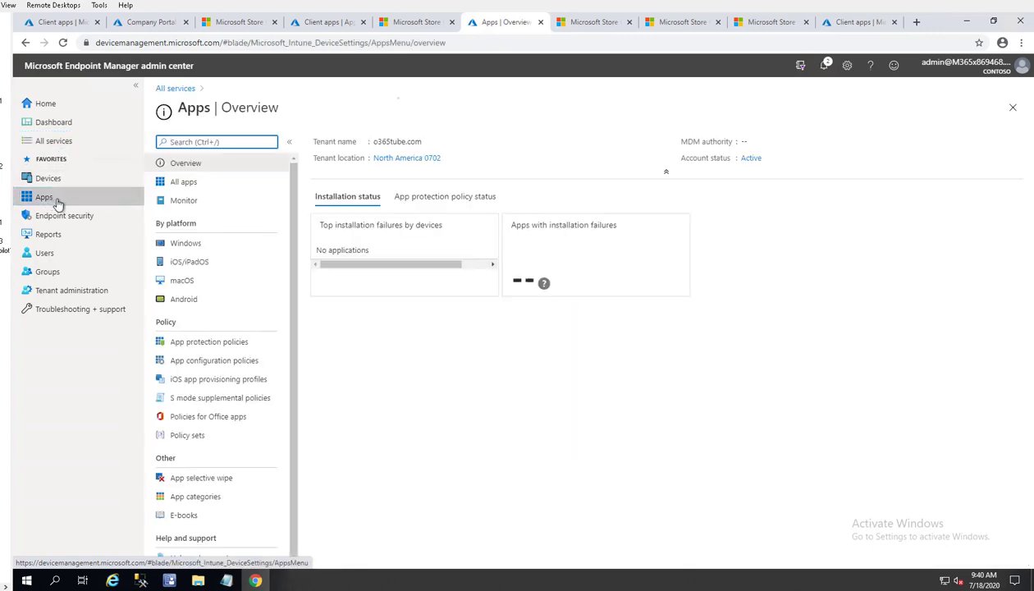
left_click(186, 185)
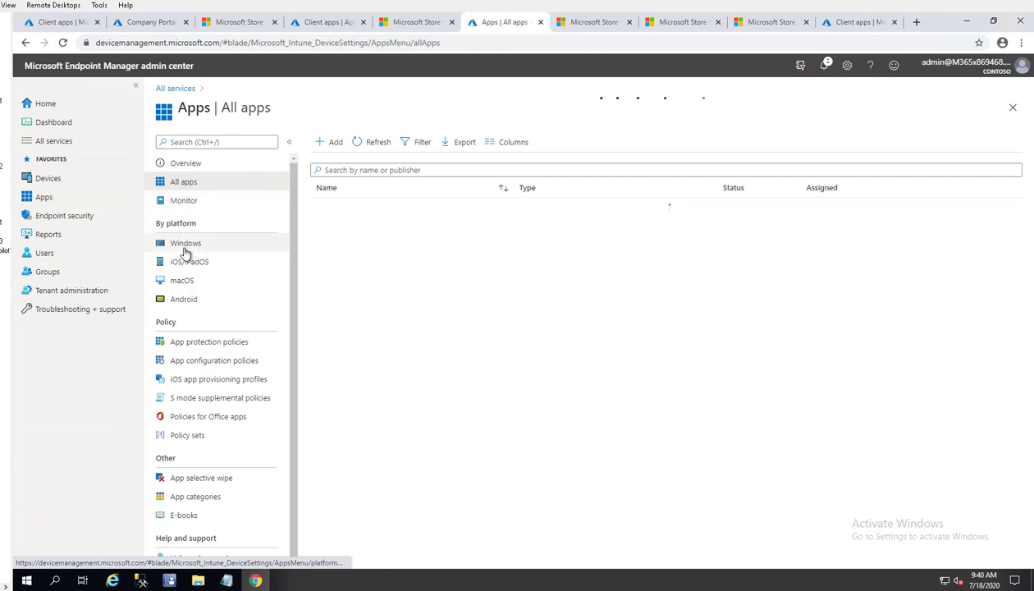
left_click(188, 250)
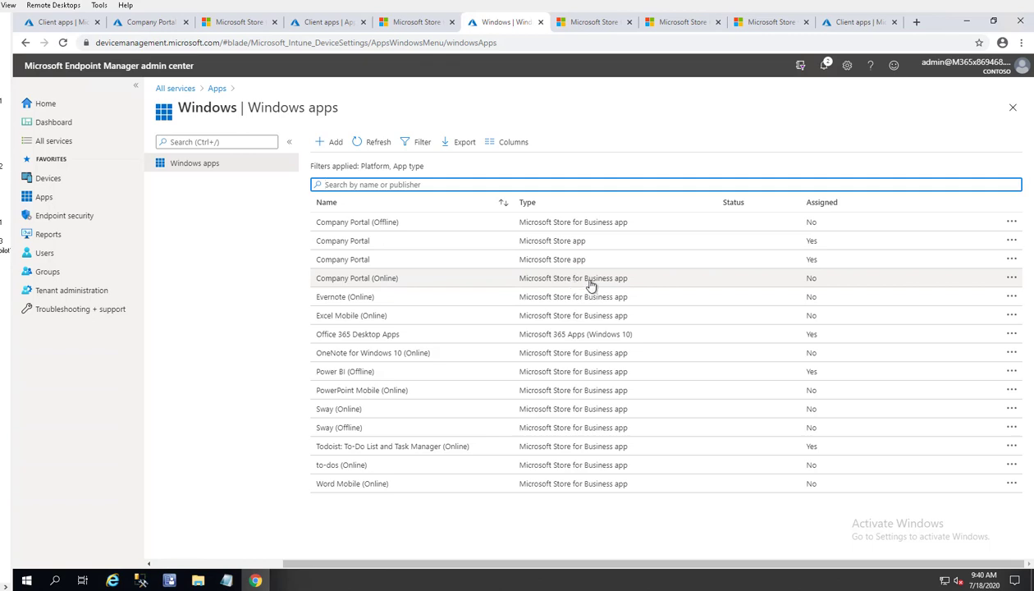
Assign Company Portal (Online) as a required app to all devices and save the assignment.
left_click(406, 282)
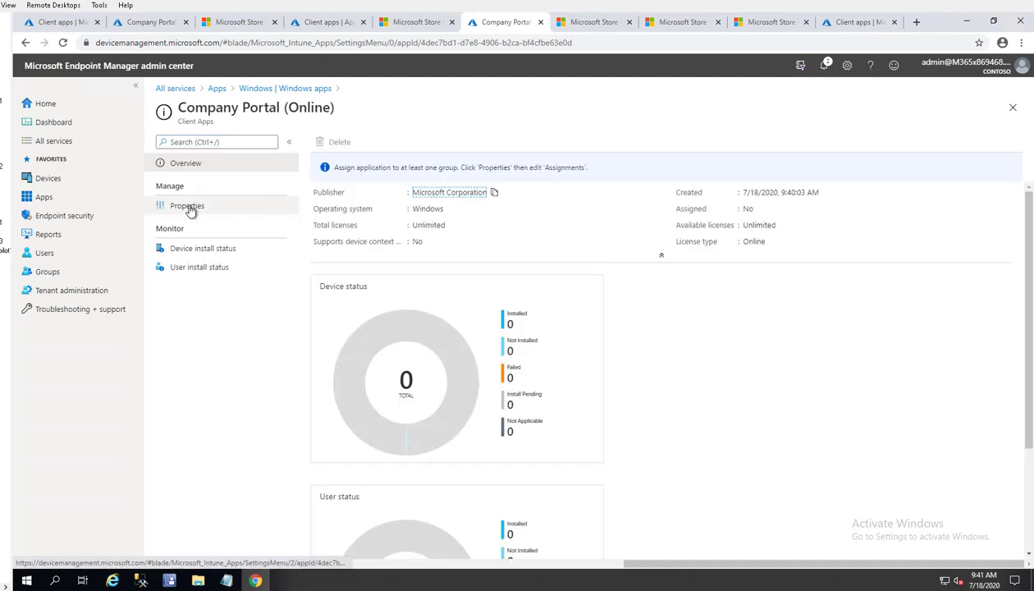
left_click(189, 208)
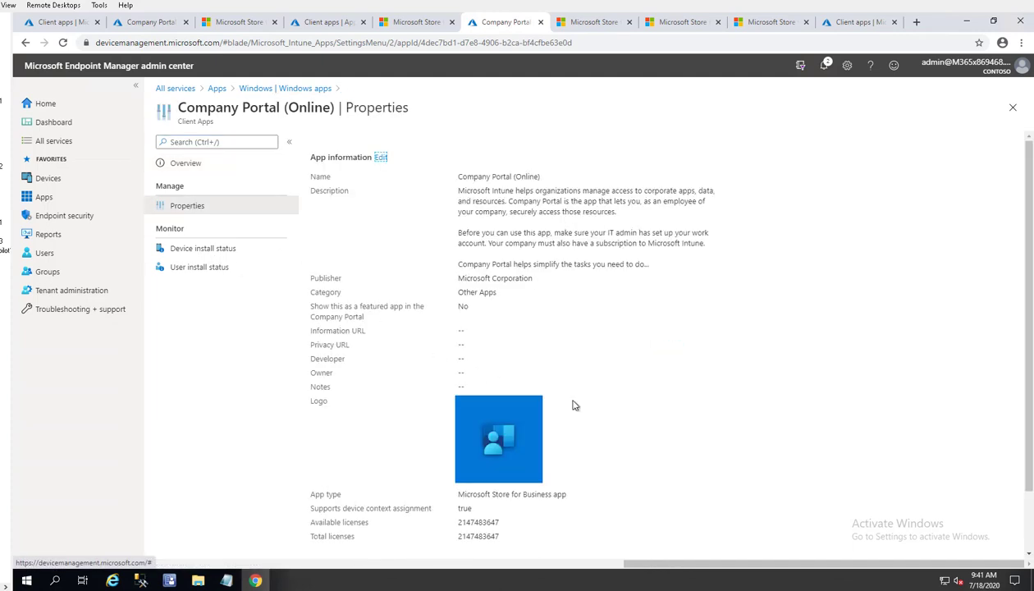
scroll(681, 410, "down", 2)
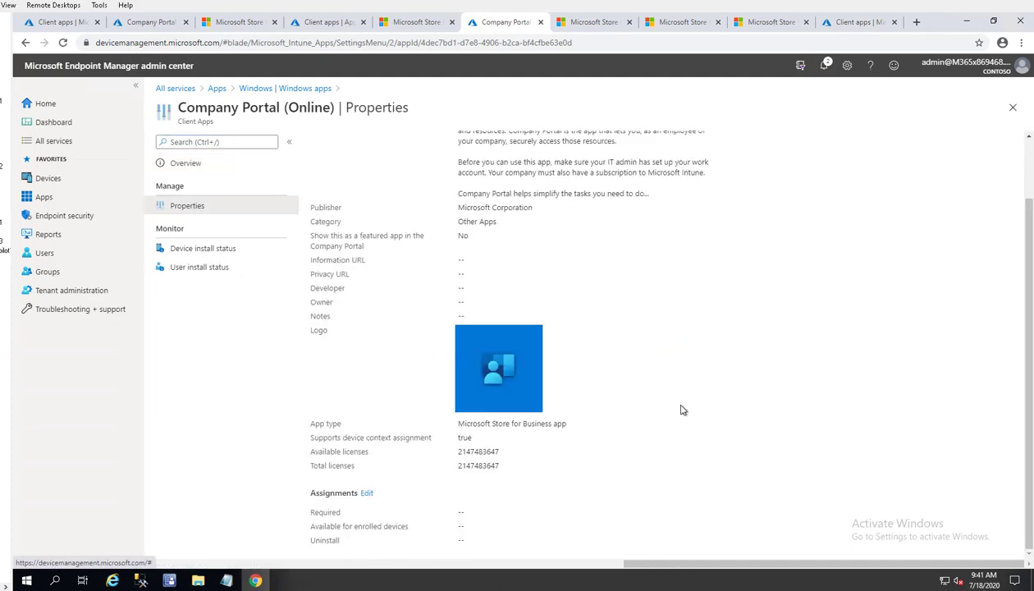
left_click(367, 495)
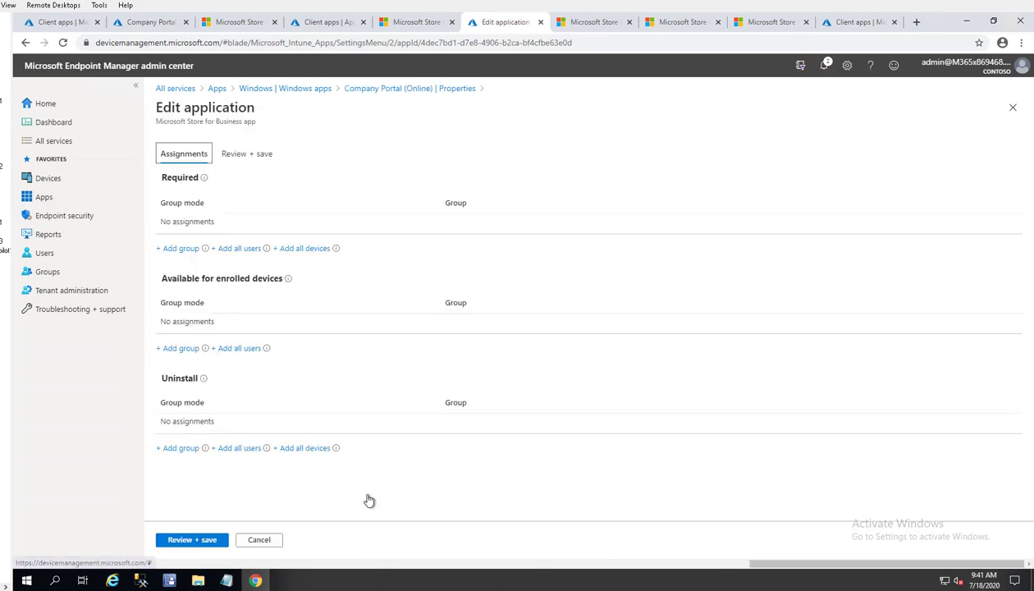
left_click(305, 251)
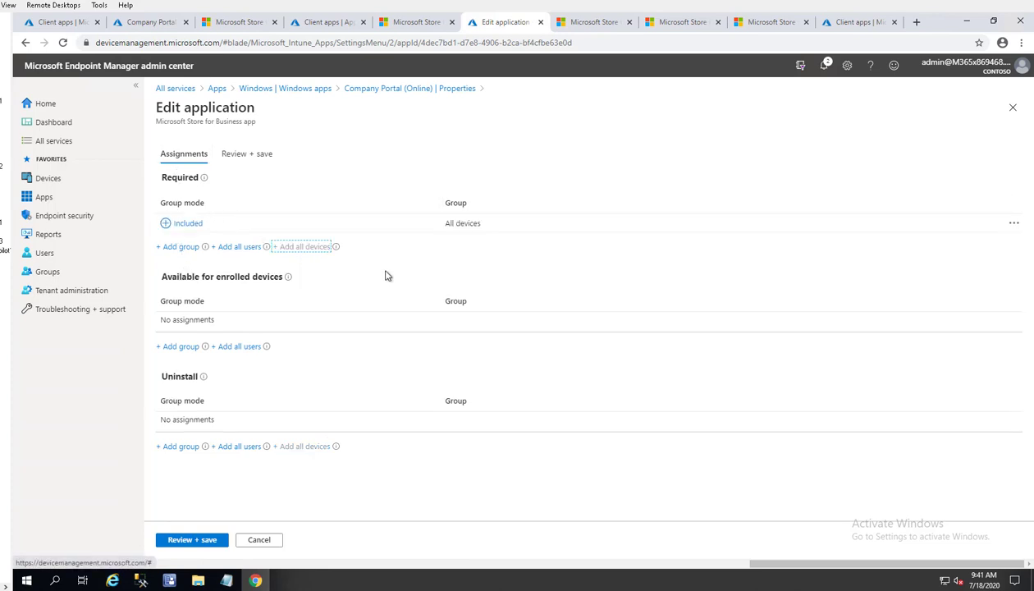
left_click(191, 539)
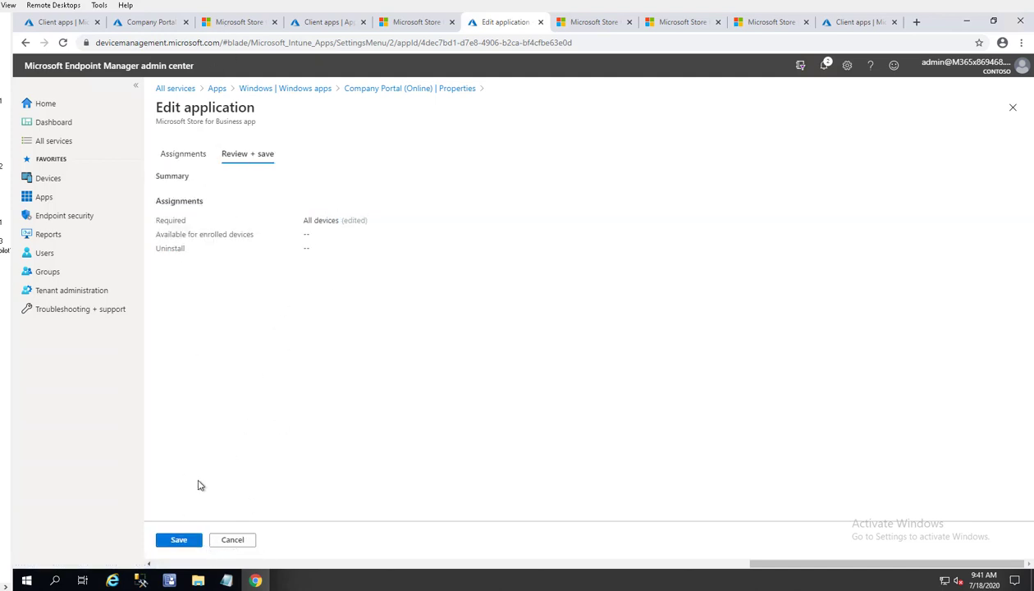
left_click(168, 540)
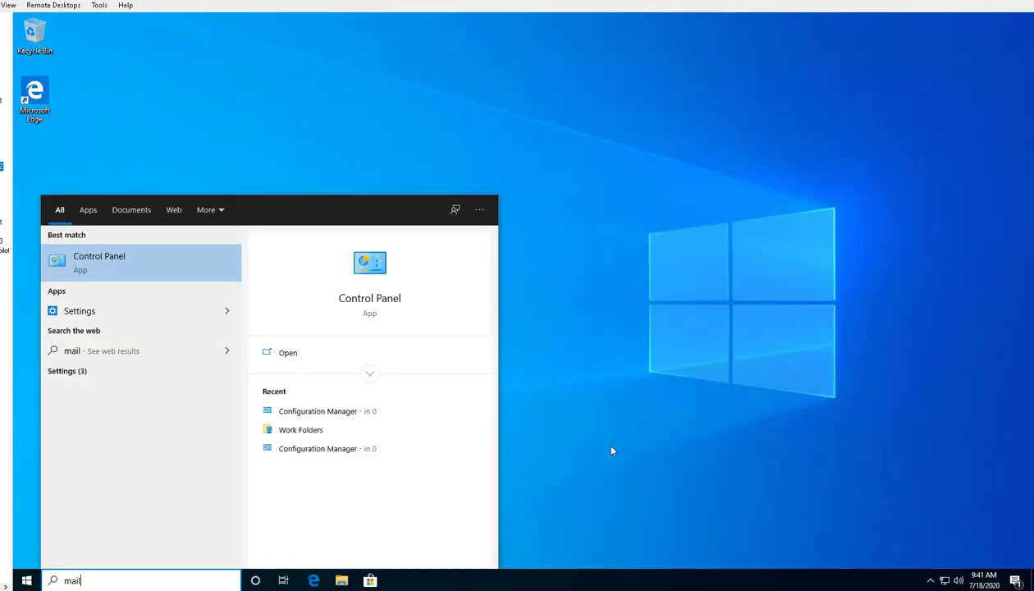
Clear the "mail" search on the Windows 10 client and search for "com" to check for Company Portal.
key("Escape")
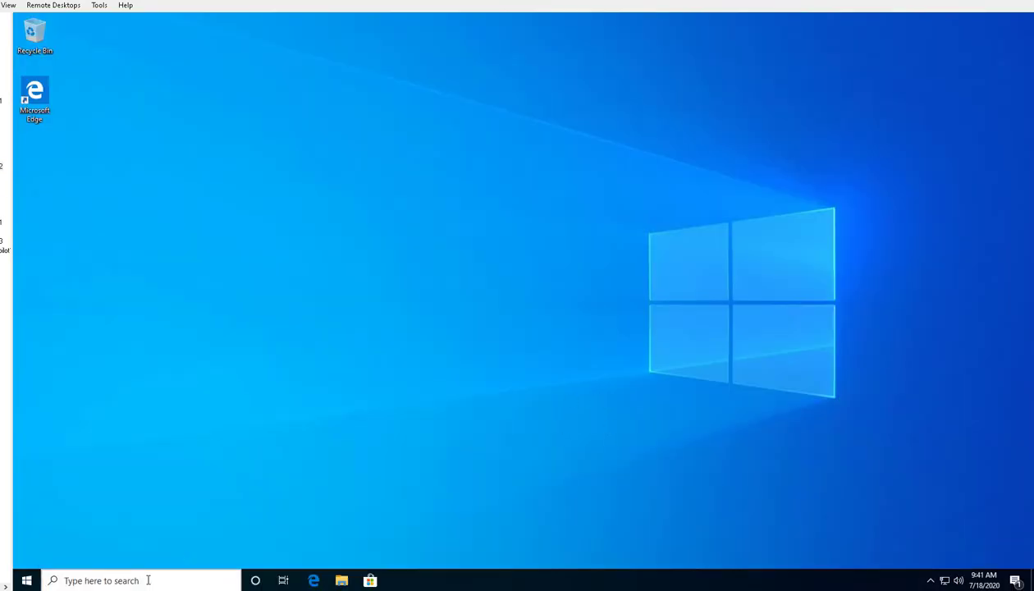
left_click(147, 581)
type("com")
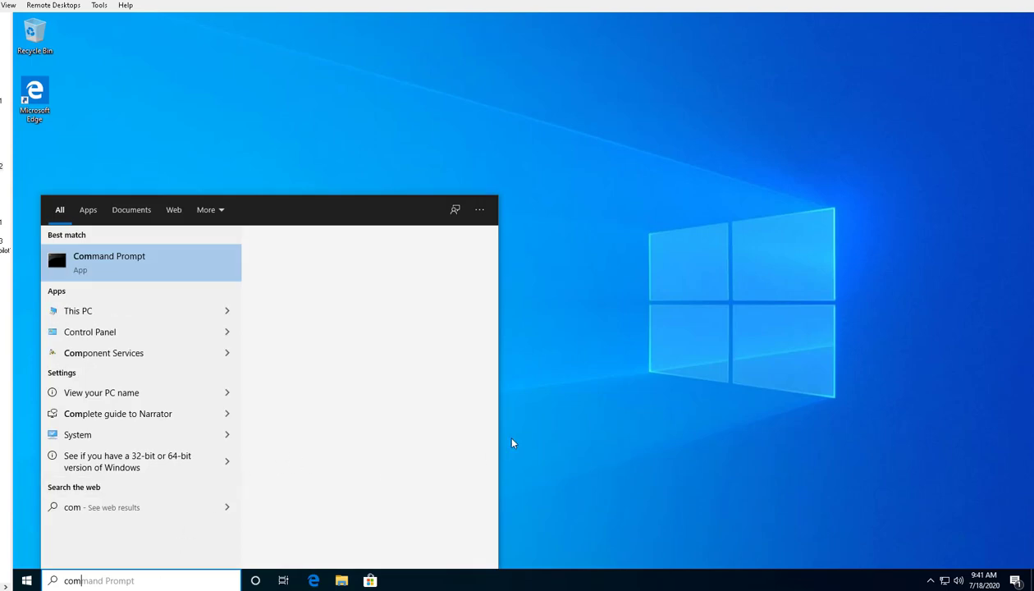
key("Escape")
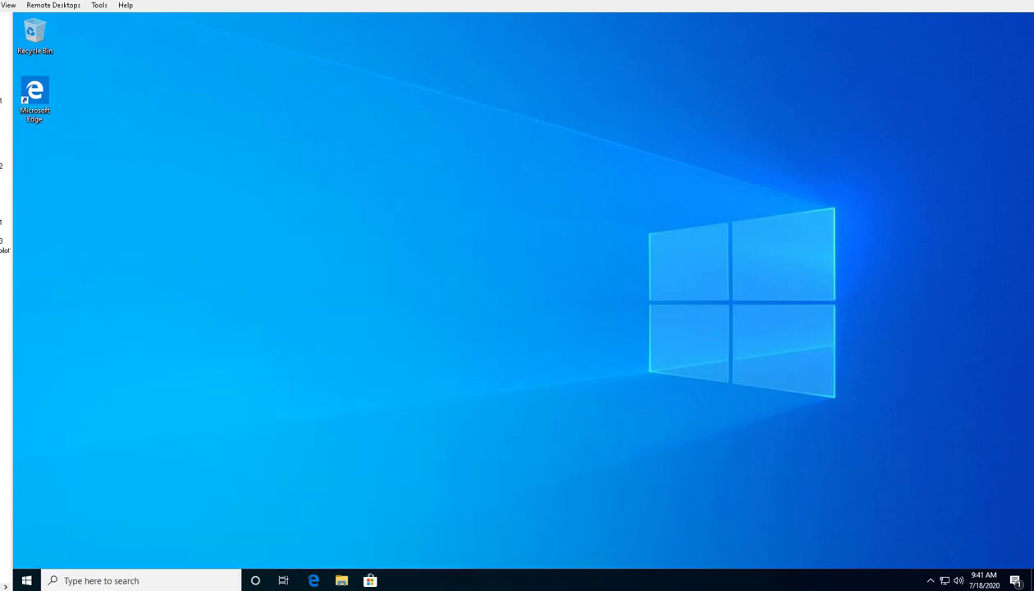
Open Windows Settings on the client and display the signed-in user's Your info page under Accounts.
left_click(27, 580)
left_click(49, 527)
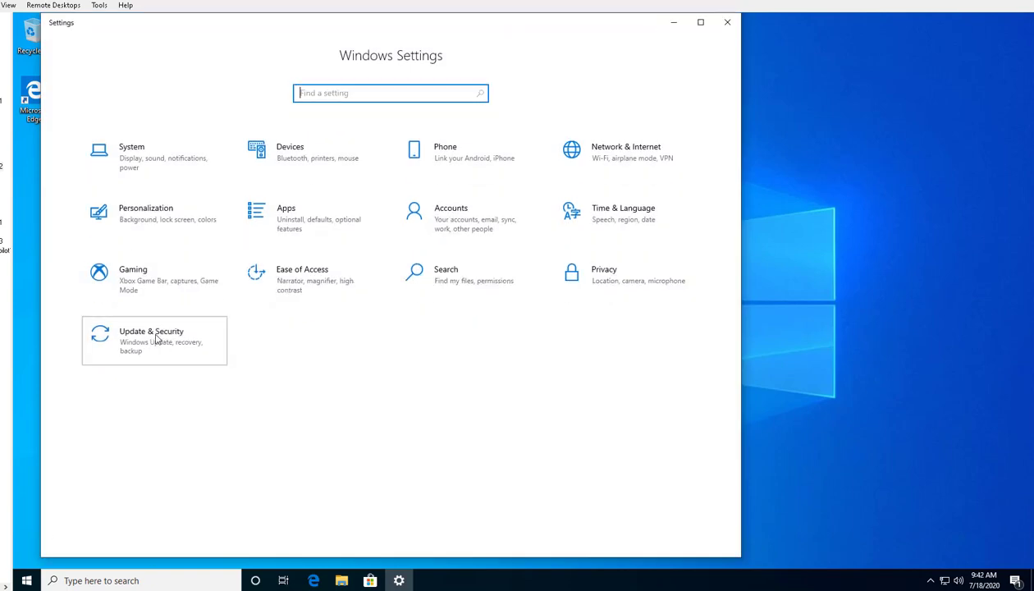
left_click(181, 354)
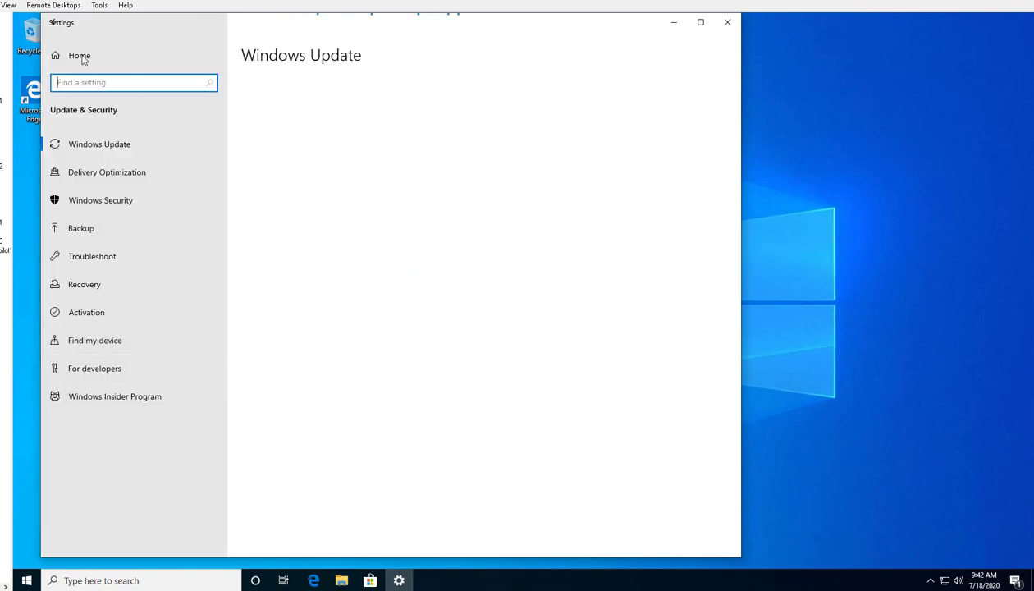
left_click(57, 24)
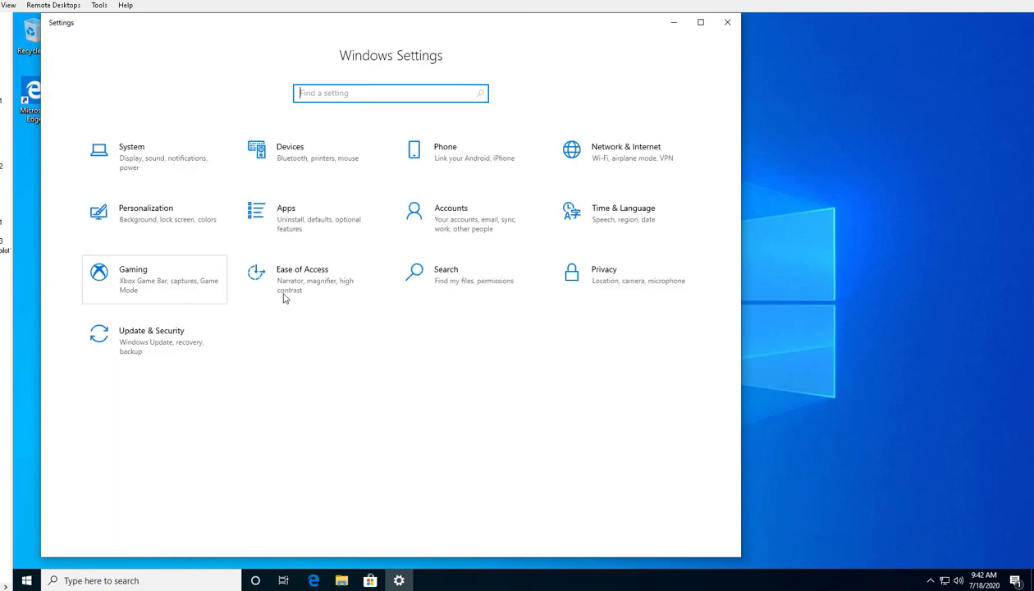
left_click(451, 235)
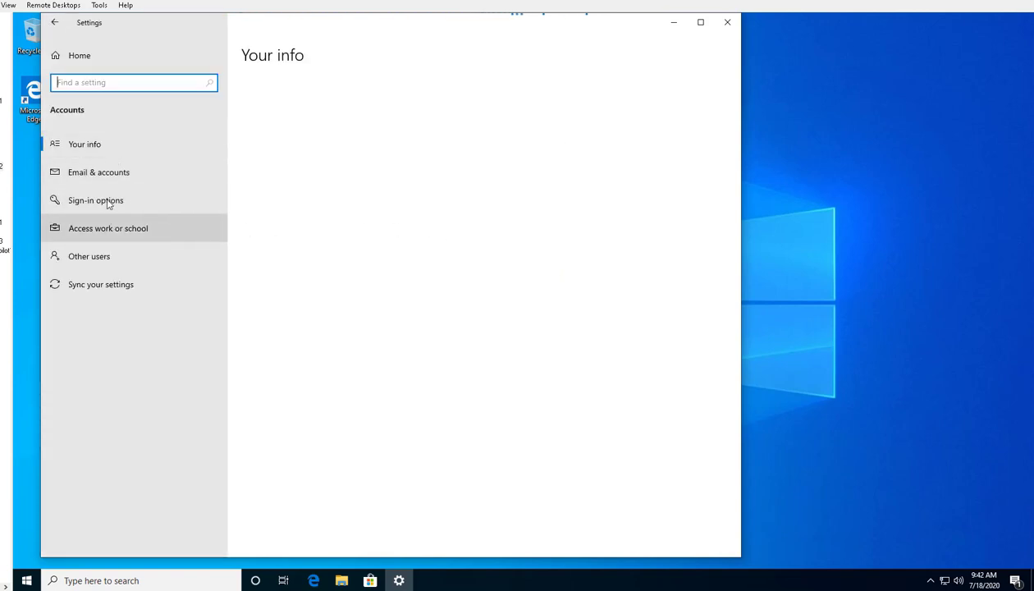
left_click(92, 156)
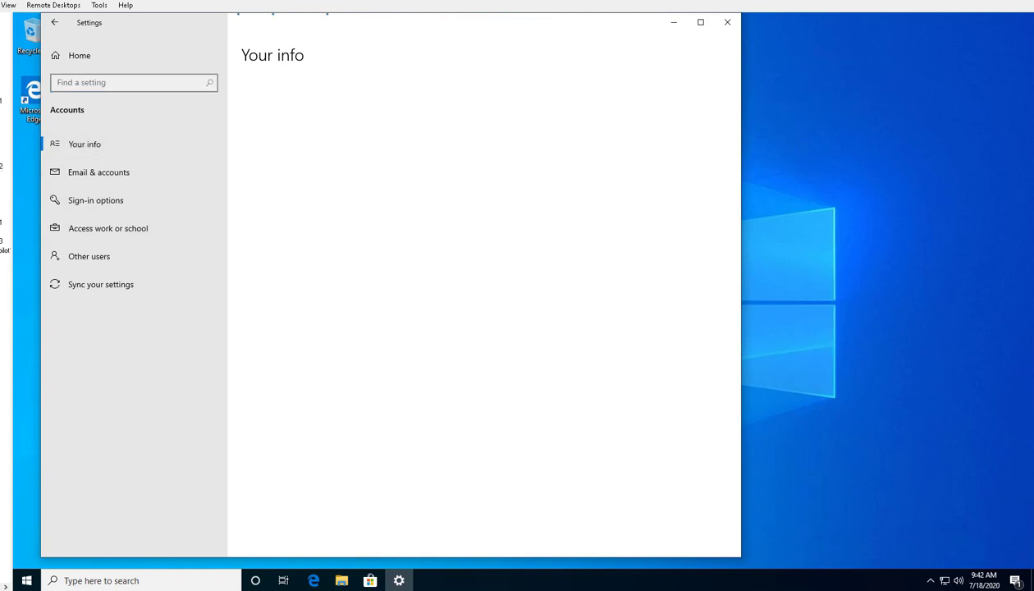
Search the client for "compan" to look for the Company Portal app, then dismiss the search.
left_click(201, 576)
type("com")
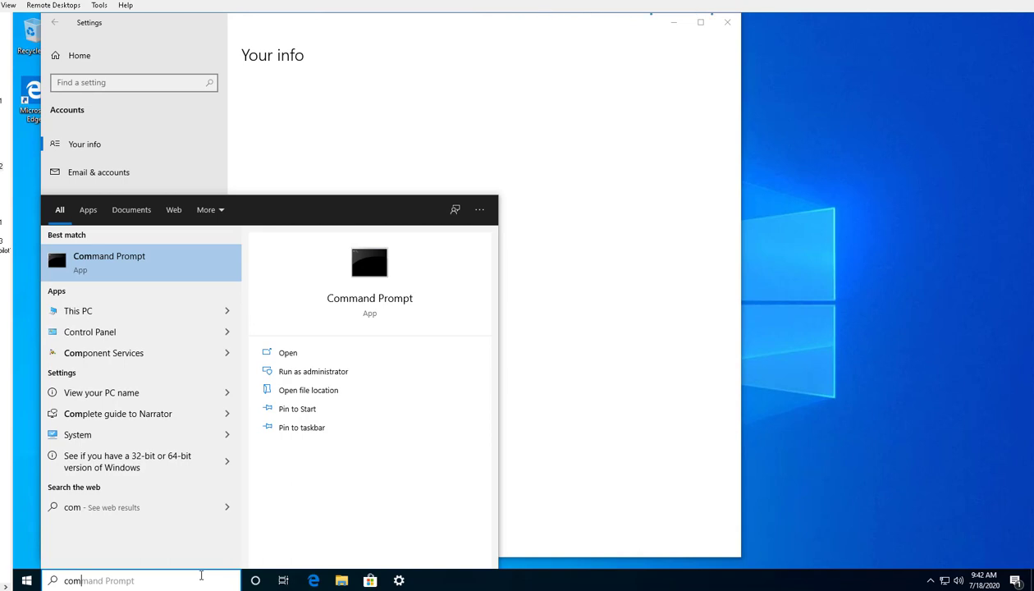
type("pan")
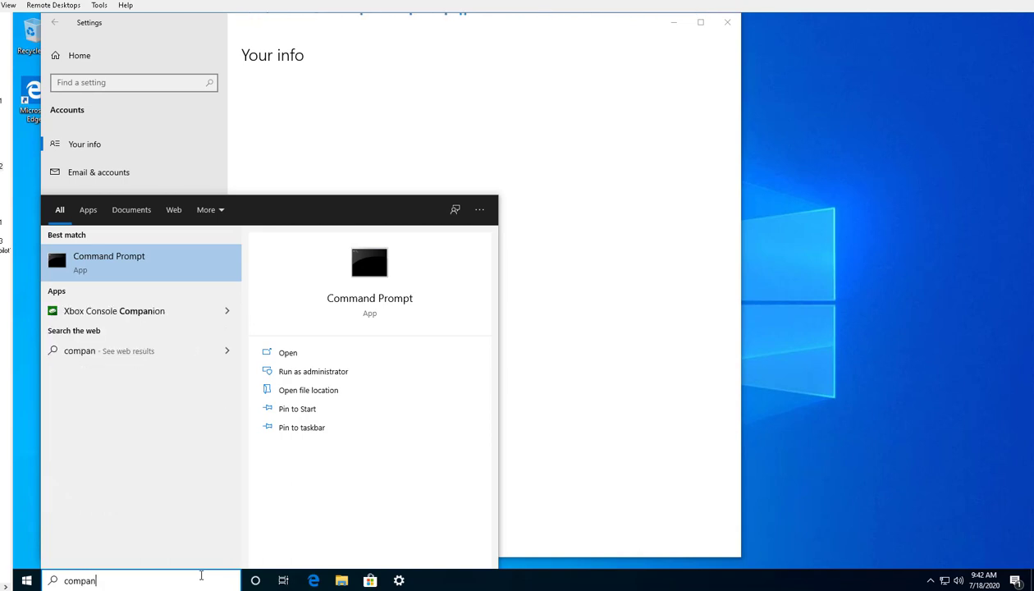
left_click(564, 422)
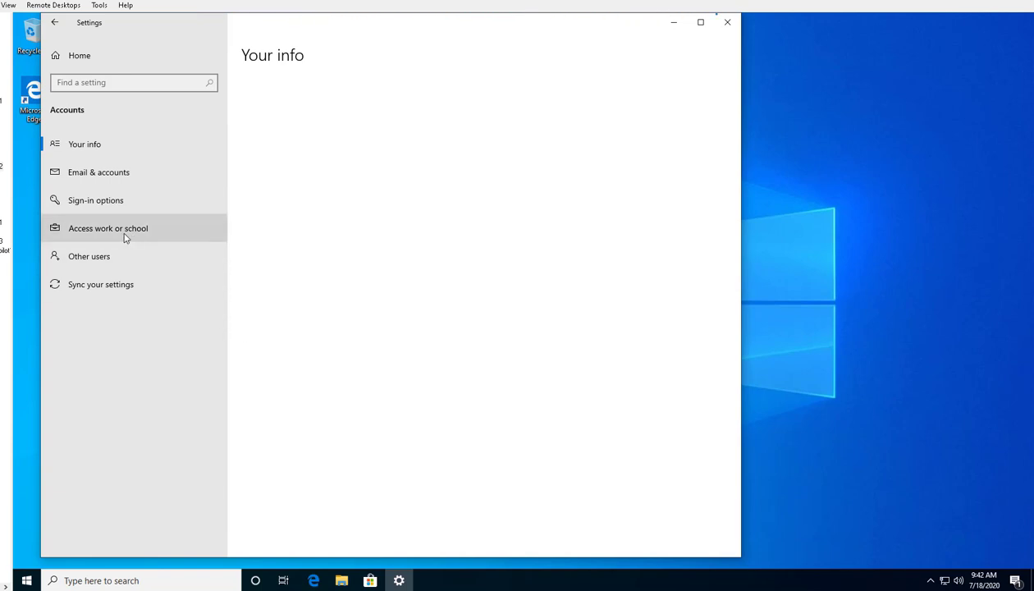
Inspect the client's work or school connection, Your info, Email & accounts and Sync your settings pages to determine how it is joined.
left_click(125, 237)
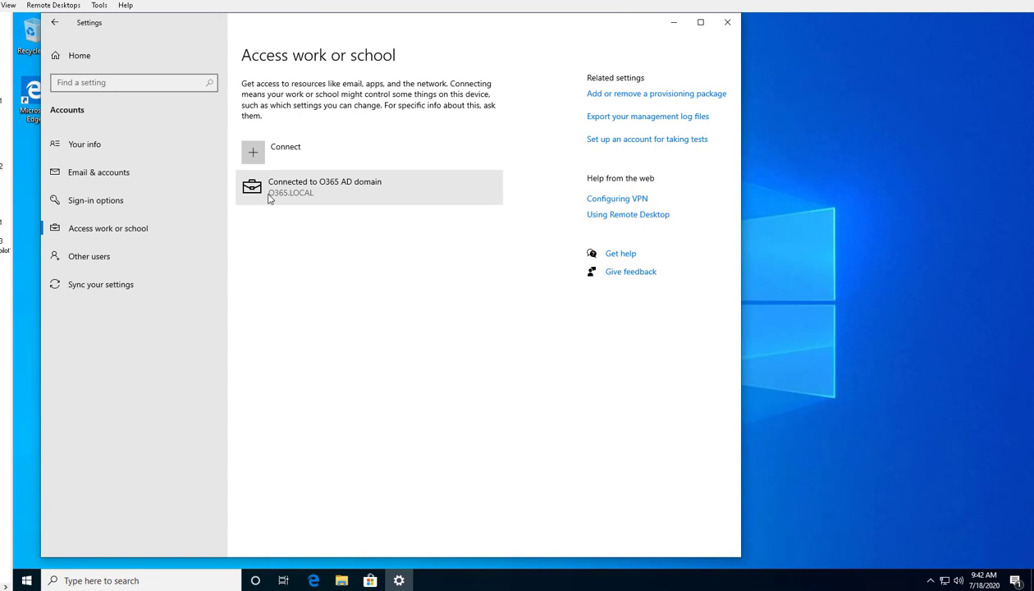
left_click(268, 199)
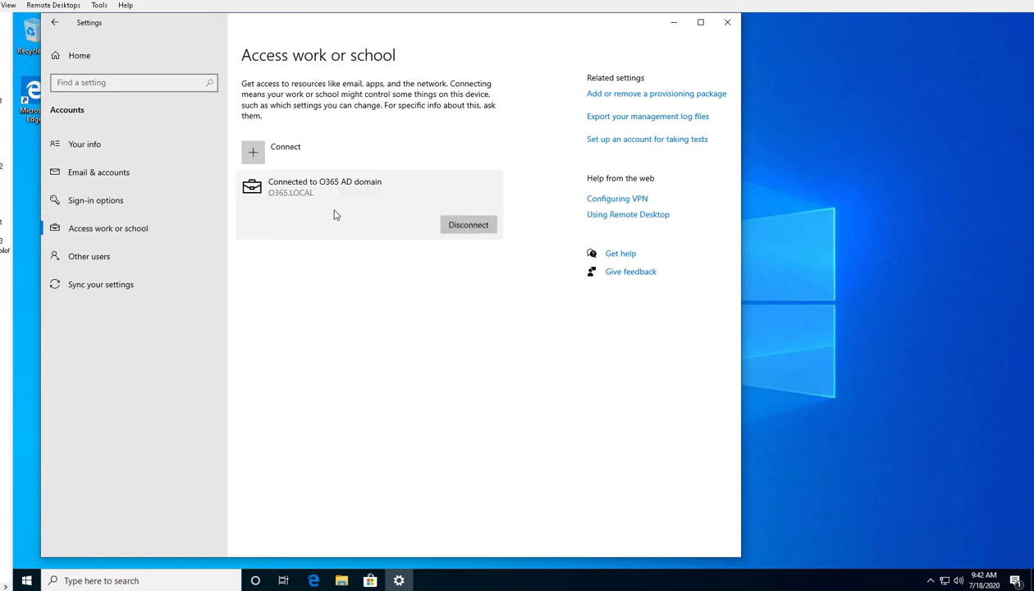
left_click(85, 151)
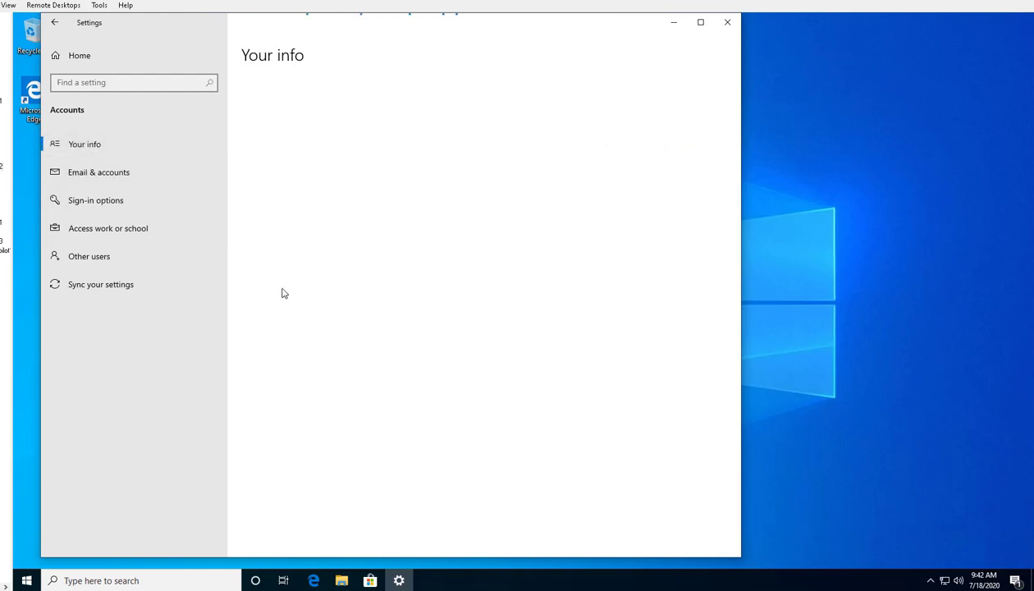
left_click(109, 174)
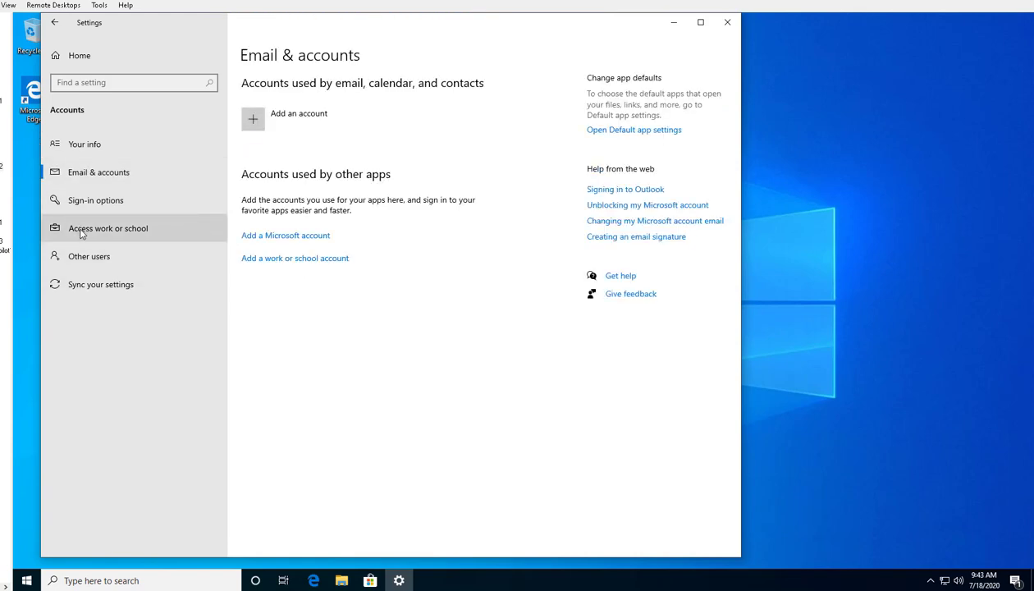
left_click(112, 237)
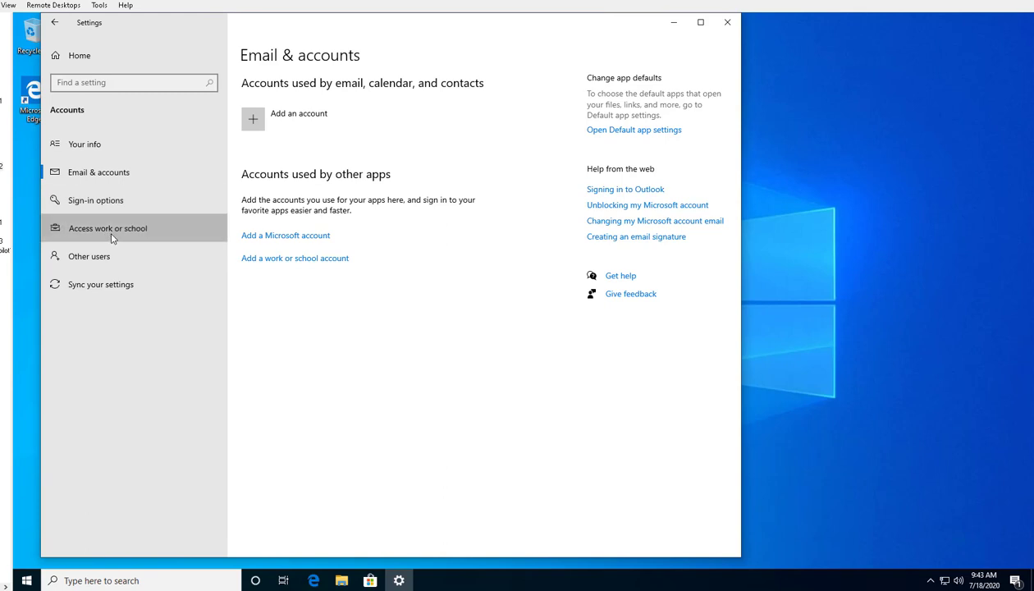
left_click(123, 285)
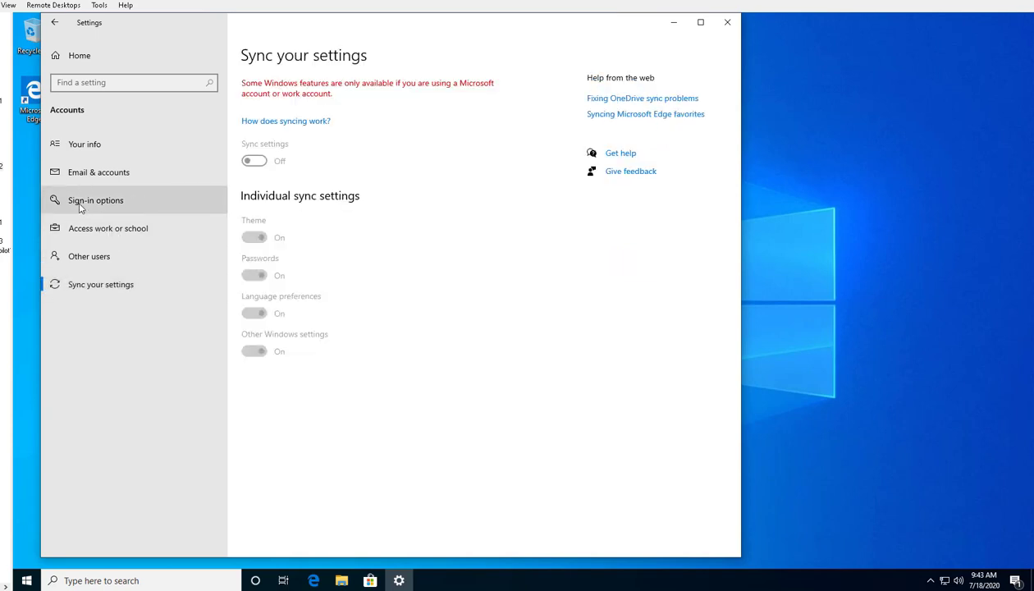
left_click(87, 154)
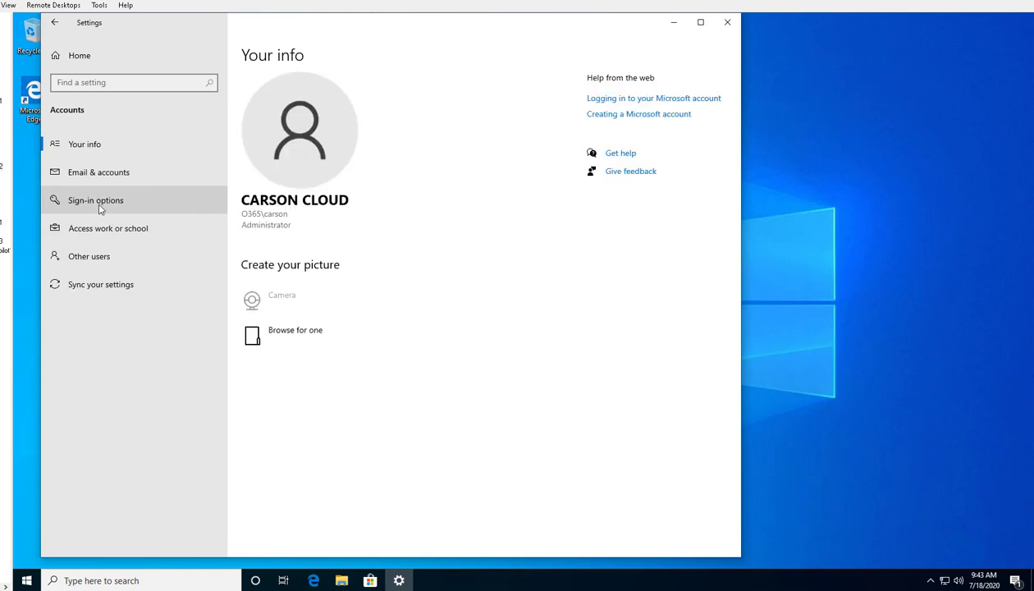
left_click(70, 174)
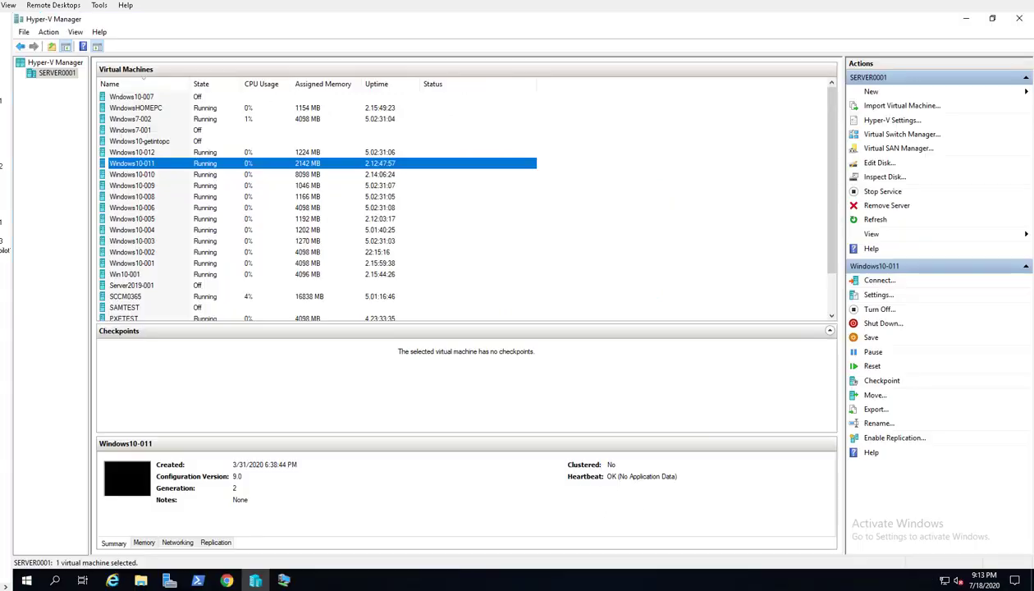
Connect to the Windows10-011 virtual machine from Hyper-V Manager and search it for "compa" to look for Company Portal.
double_click(174, 166)
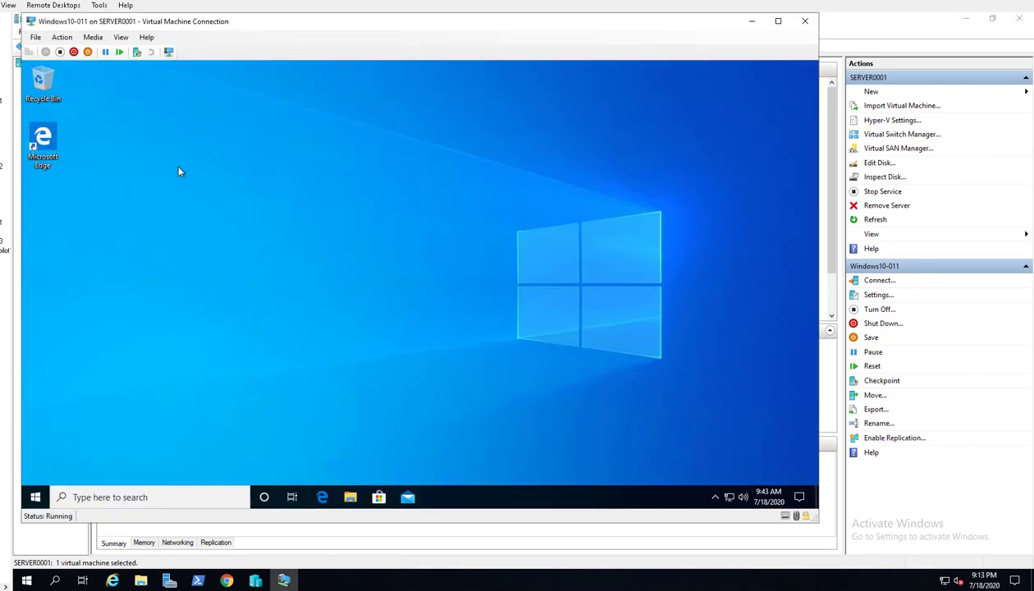
left_click(138, 492)
type("com")
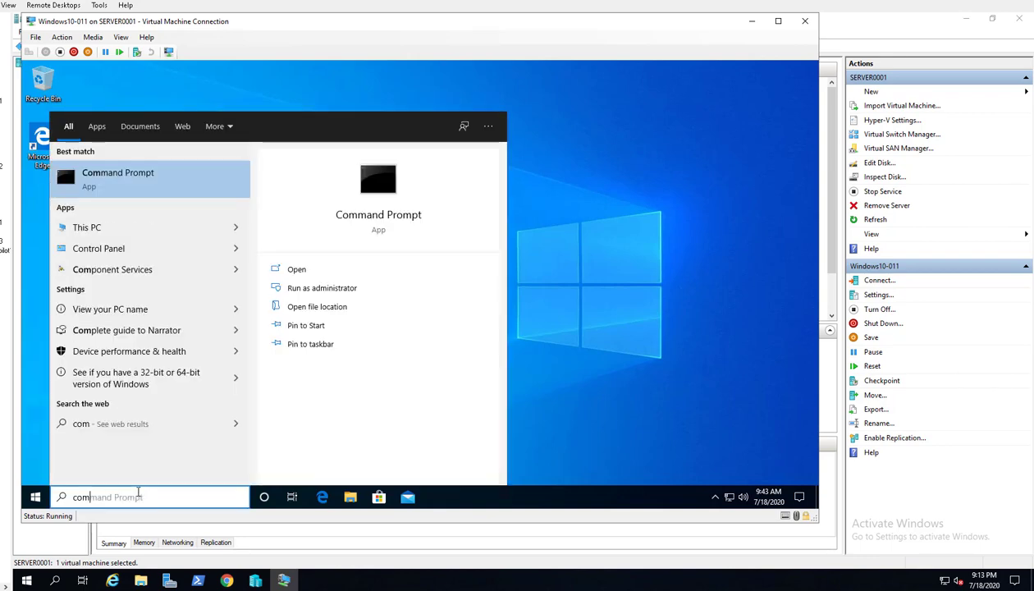
type("pa")
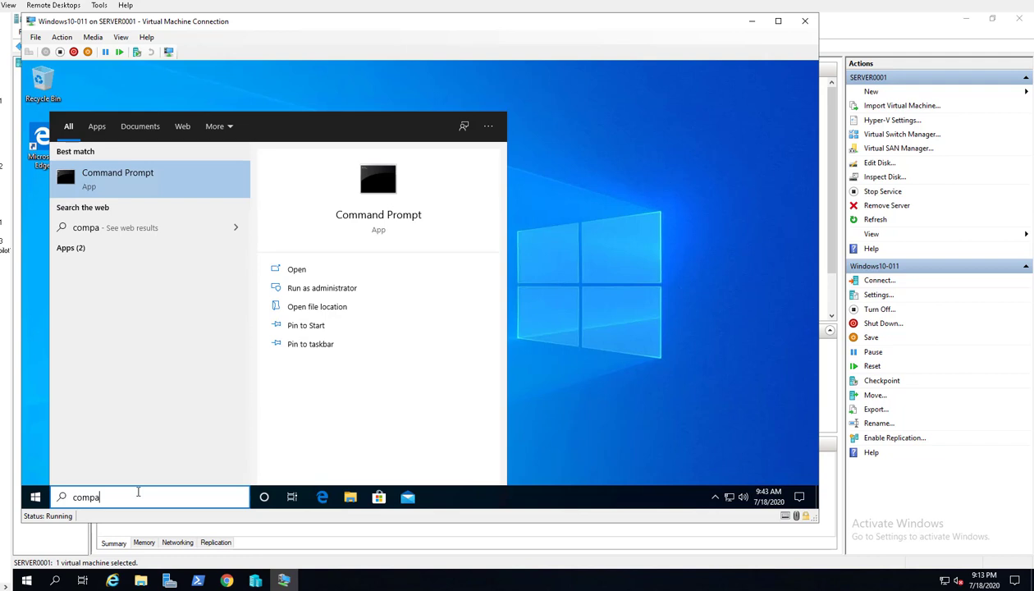
Open the account settings on Windows10-011, check the signed-in user's info and show the Access work or school page.
left_click(36, 495)
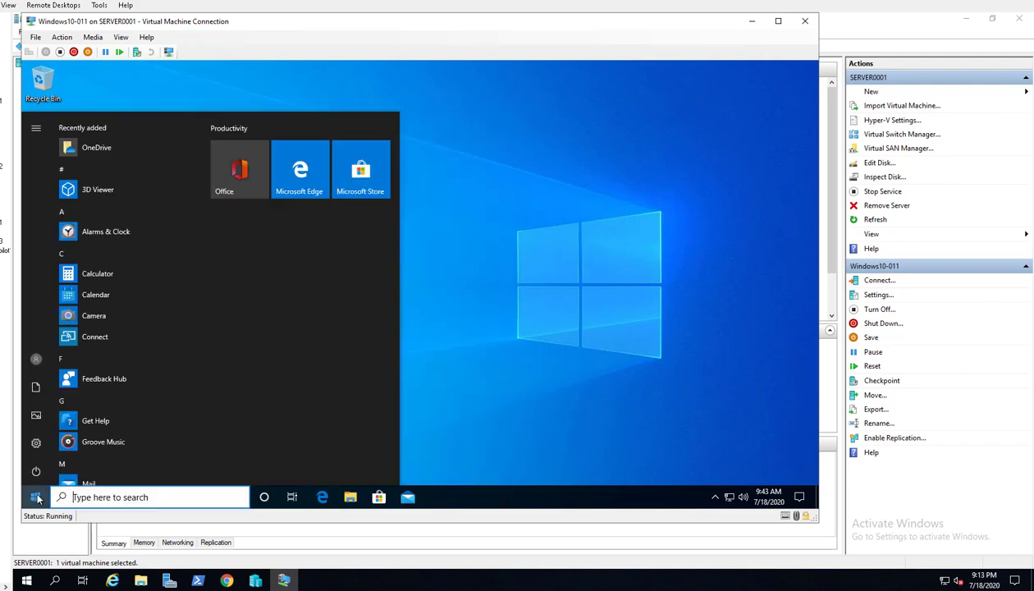
left_click(36, 443)
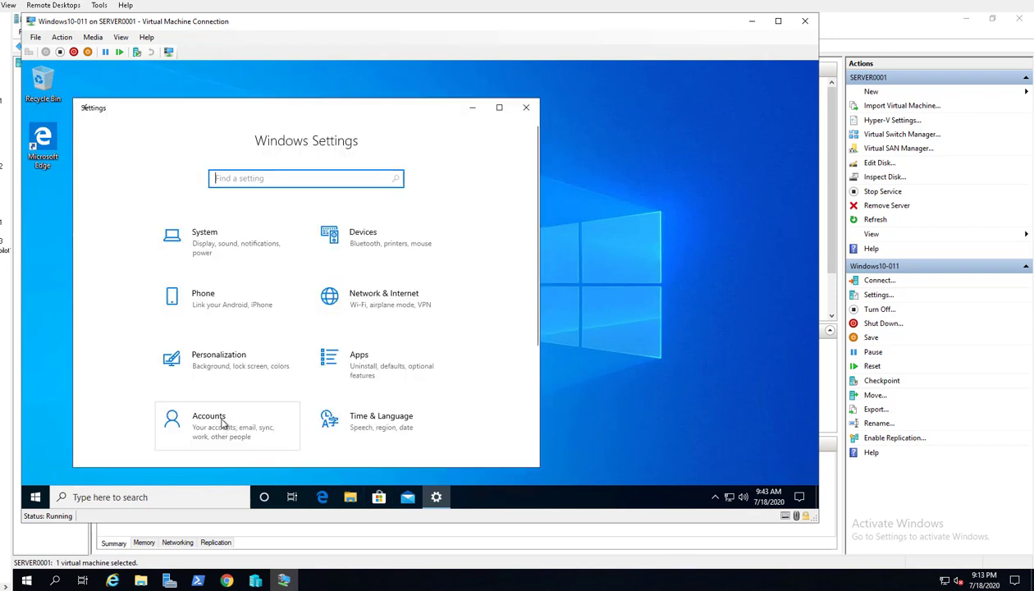
left_click(287, 422)
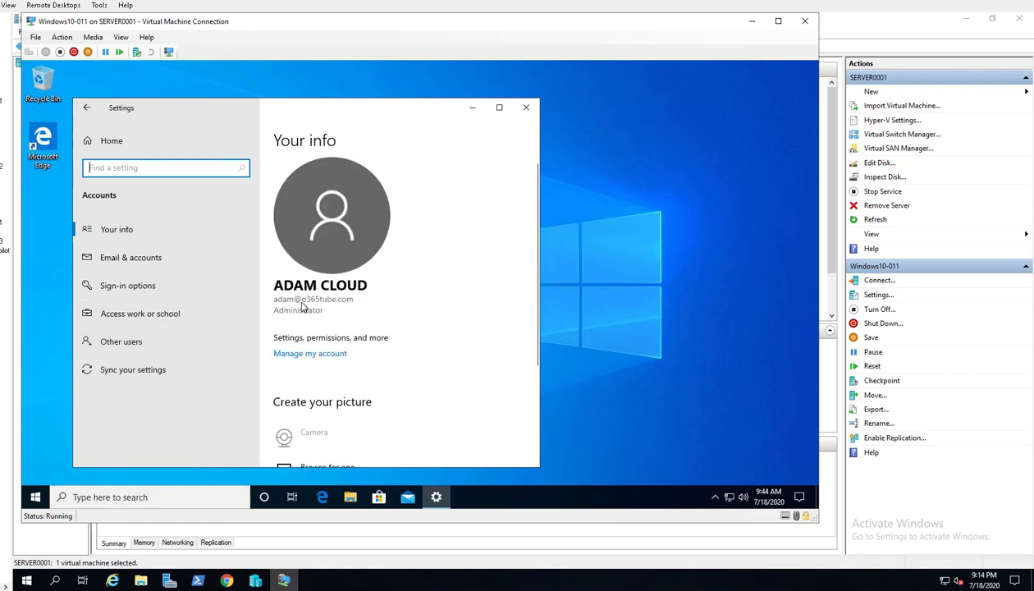
left_click(145, 319)
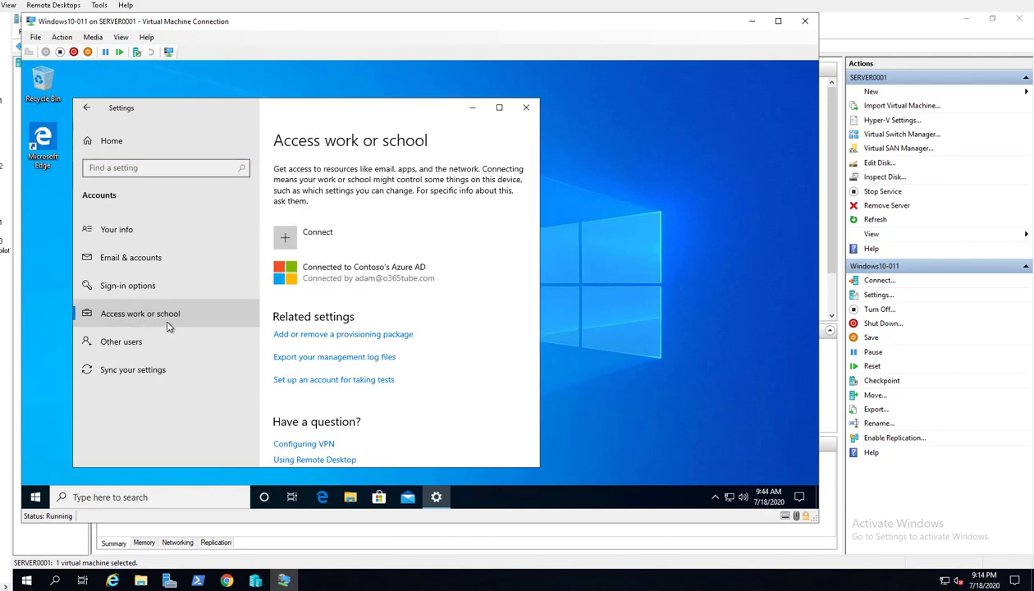
Open the management info of the Contoso Azure AD connection and start a device sync.
left_click(285, 276)
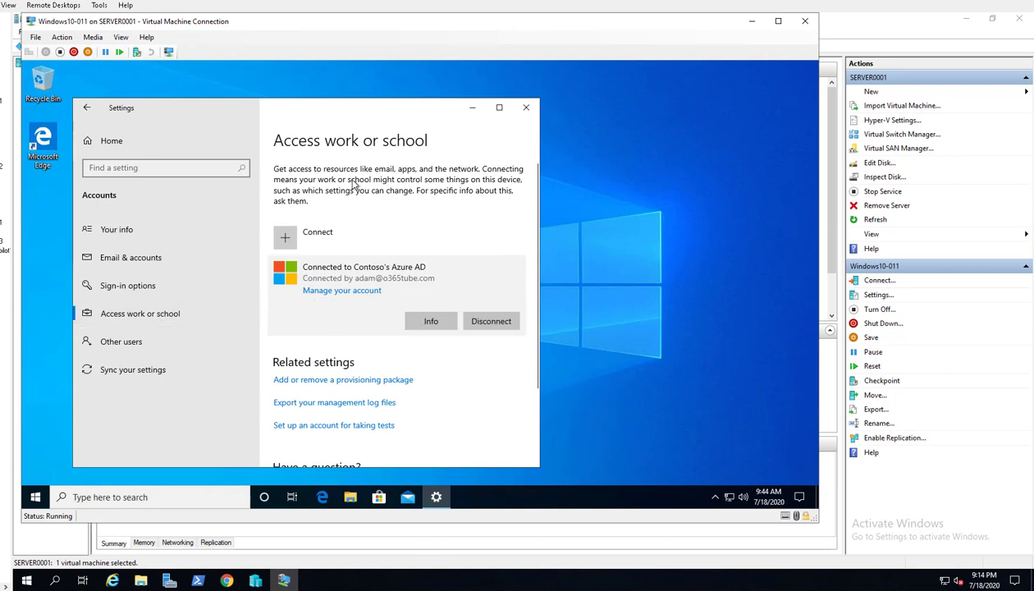
left_click(427, 324)
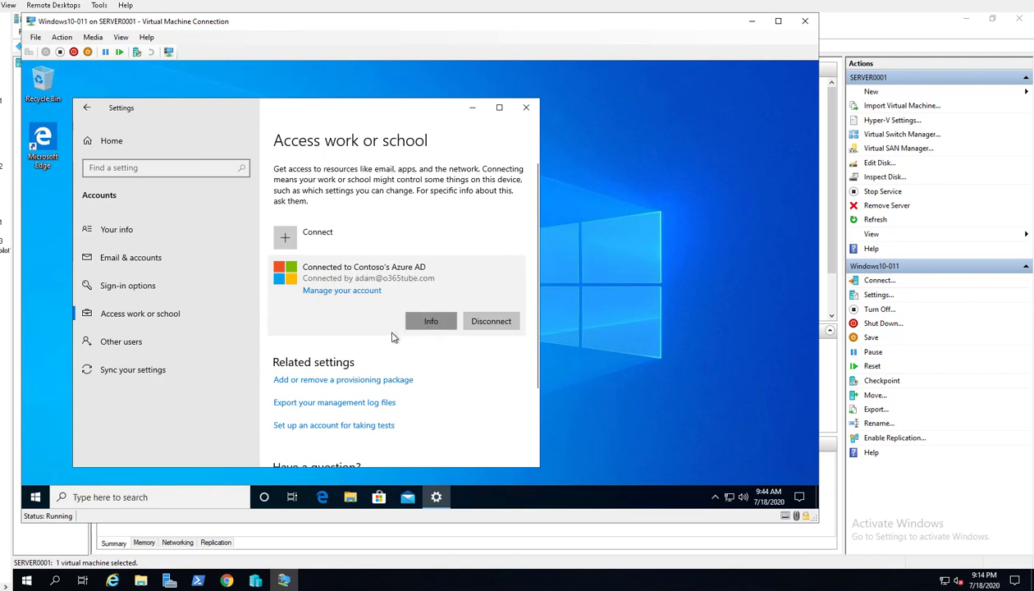
left_click(420, 324)
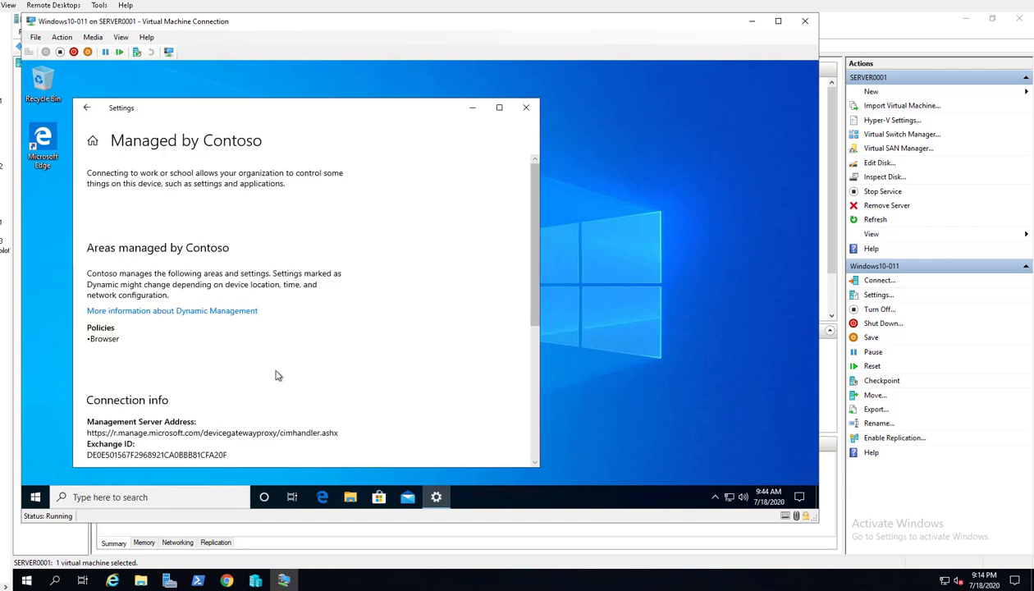
scroll(262, 365, "down", 5)
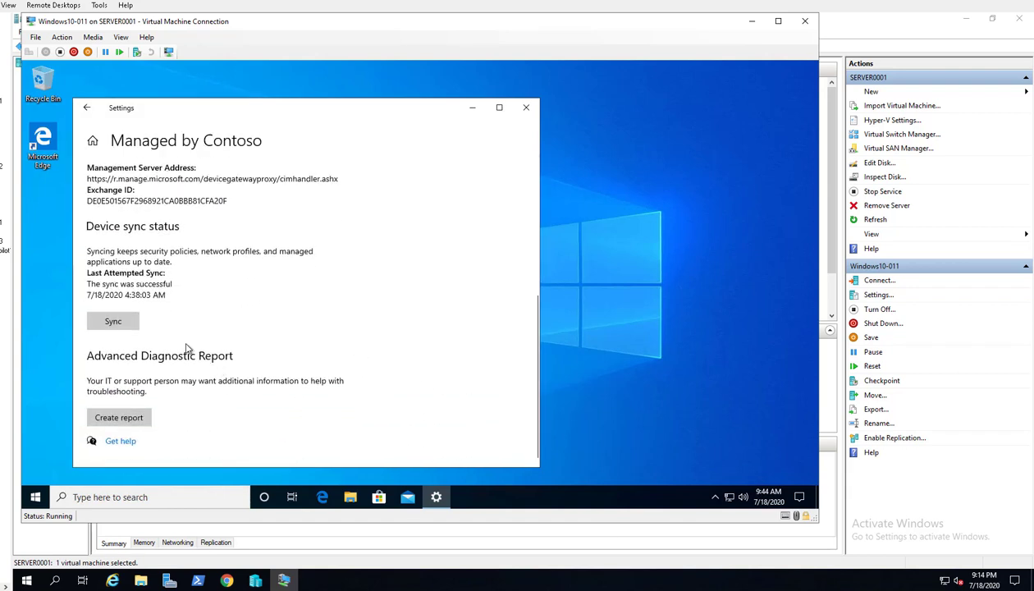
left_click(115, 323)
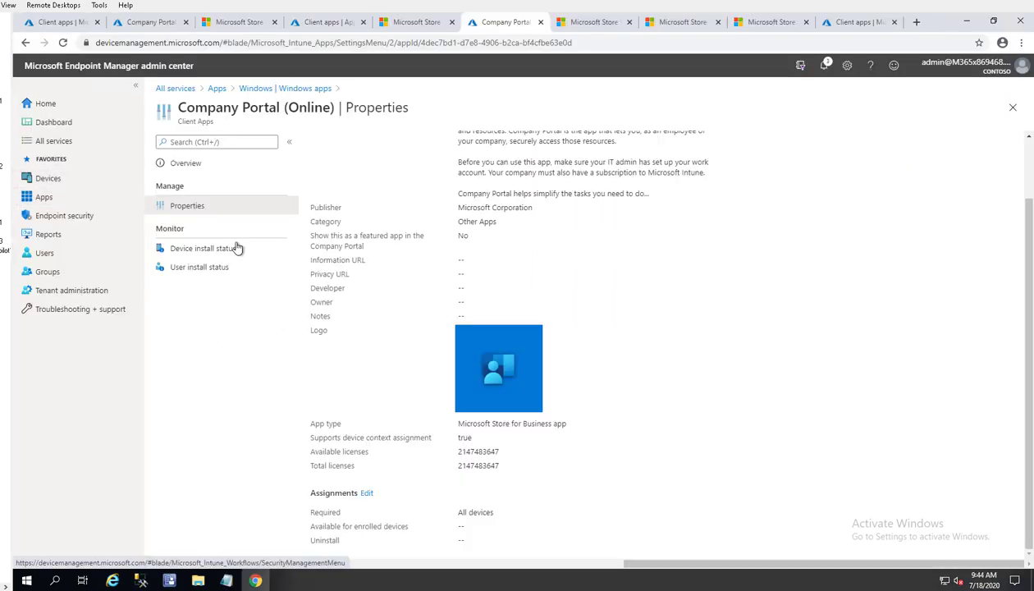
Check the device and user install status of Company Portal (Online) in the admin center and return to the Windows10-011 session.
left_click(205, 250)
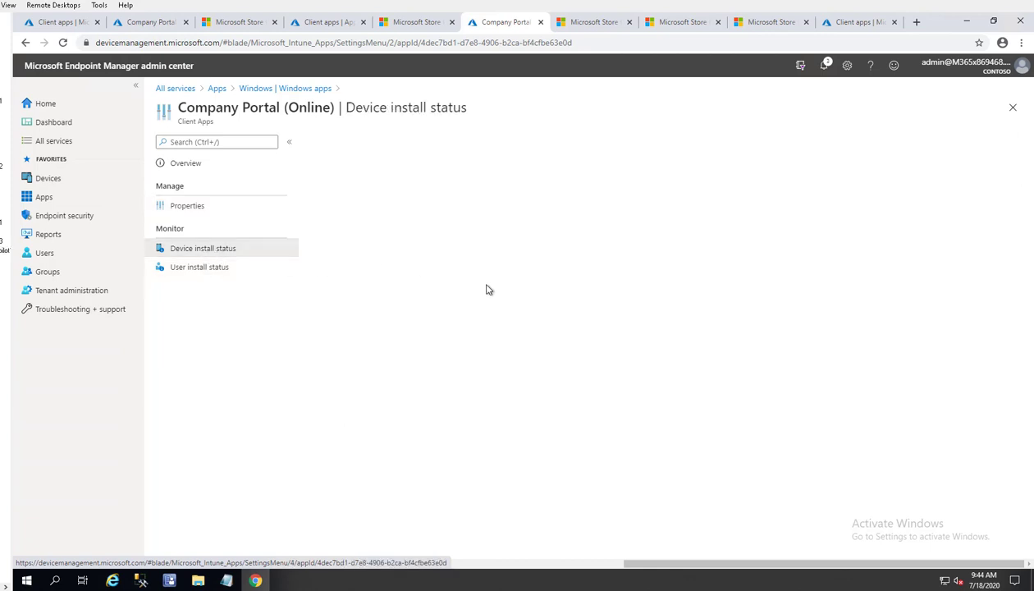
left_click(208, 250)
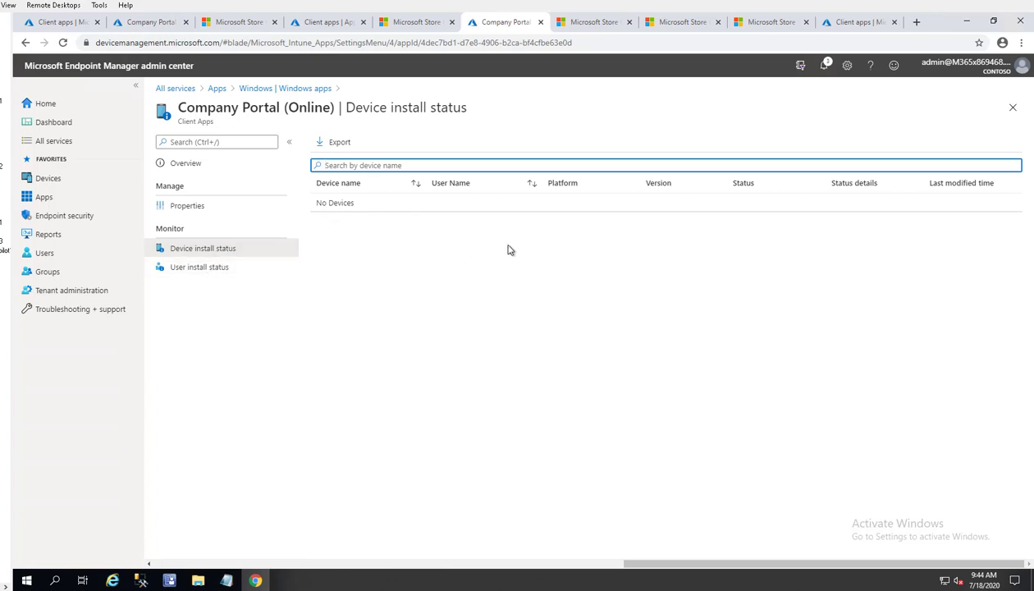
left_click(209, 271)
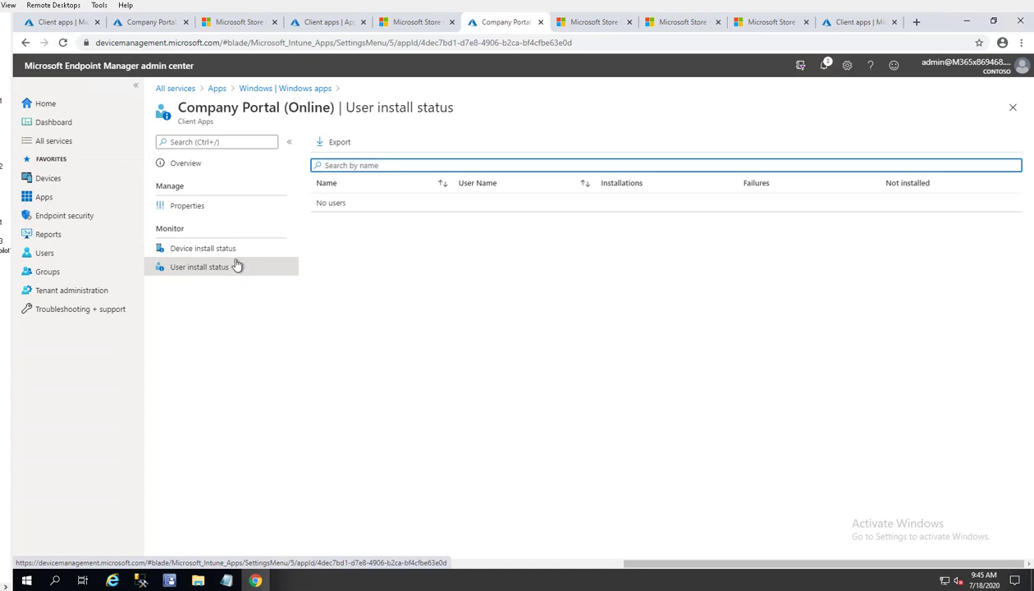
left_click(230, 251)
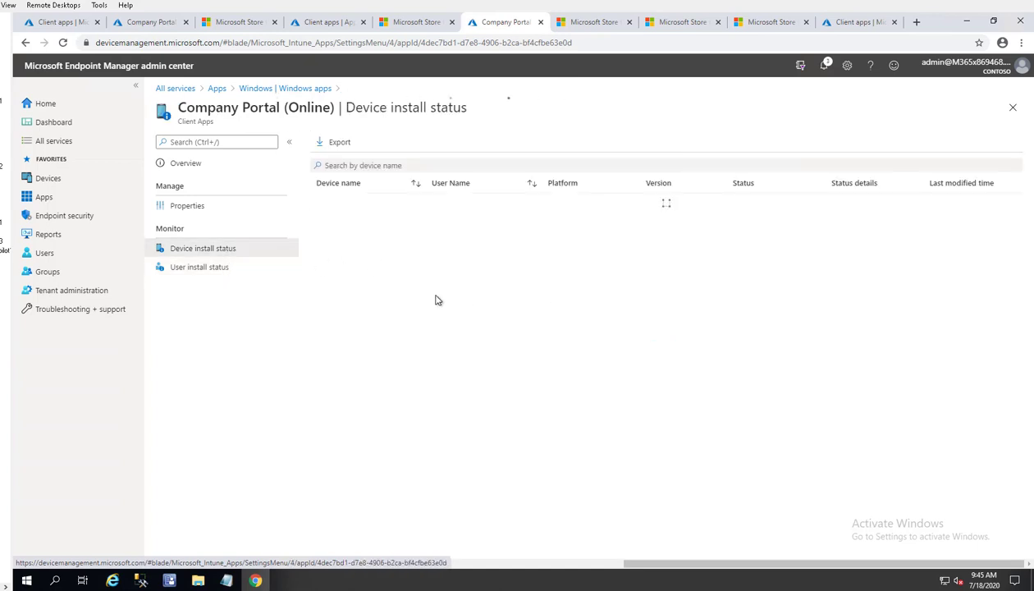
left_click(4, 103)
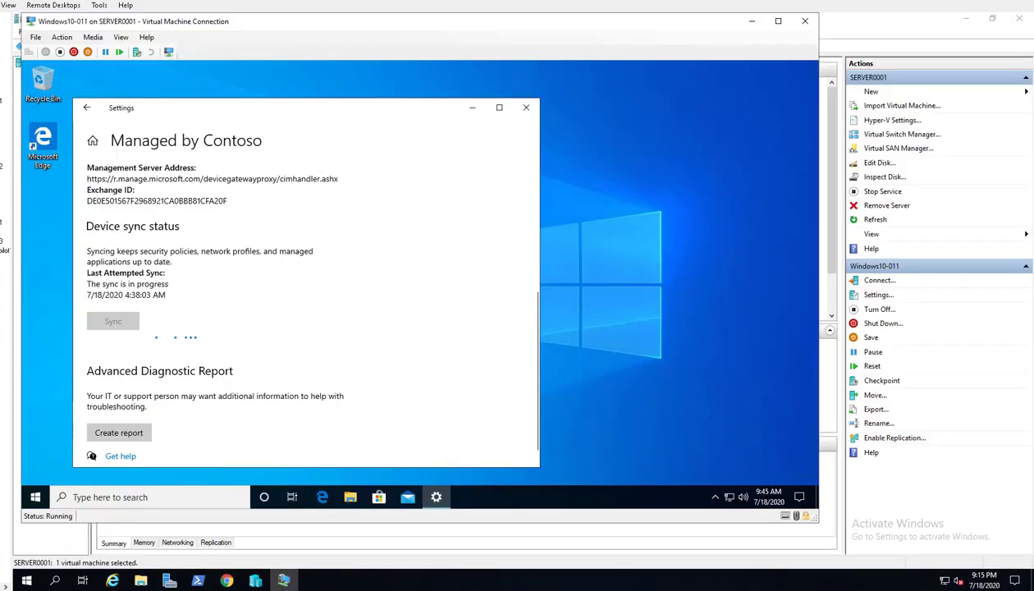